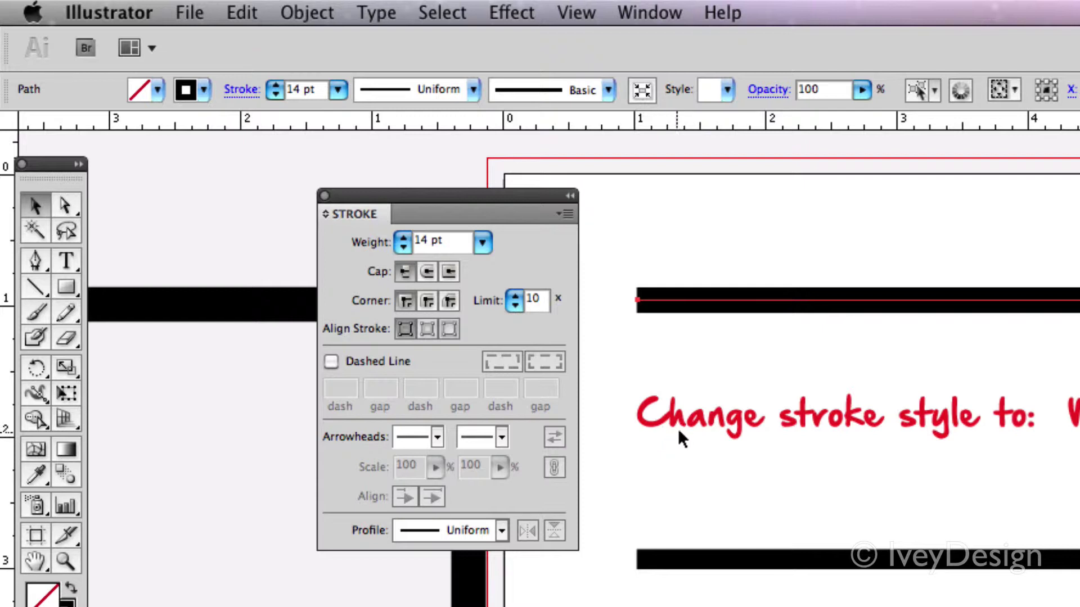
- Try a stroke weight of 17 pt or more on the top line and return it to 14 pt
{"action": "left_click", "coordinate": [404, 238]}
{"action": "left_click", "coordinate": [403, 238]}
{"action": "left_click", "coordinate": [404, 239]}
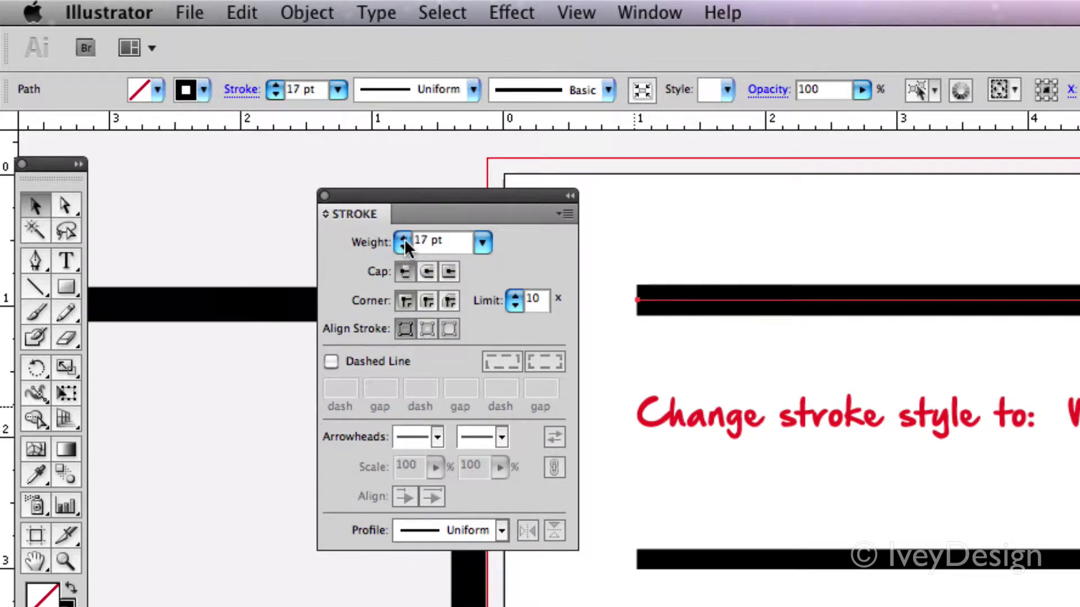
{"action": "left_click", "coordinate": [403, 239]}
{"action": "left_click", "coordinate": [404, 247]}
{"action": "left_click", "coordinate": [404, 247]}
{"action": "left_click", "coordinate": [405, 247]}
{"action": "left_click", "coordinate": [404, 248]}
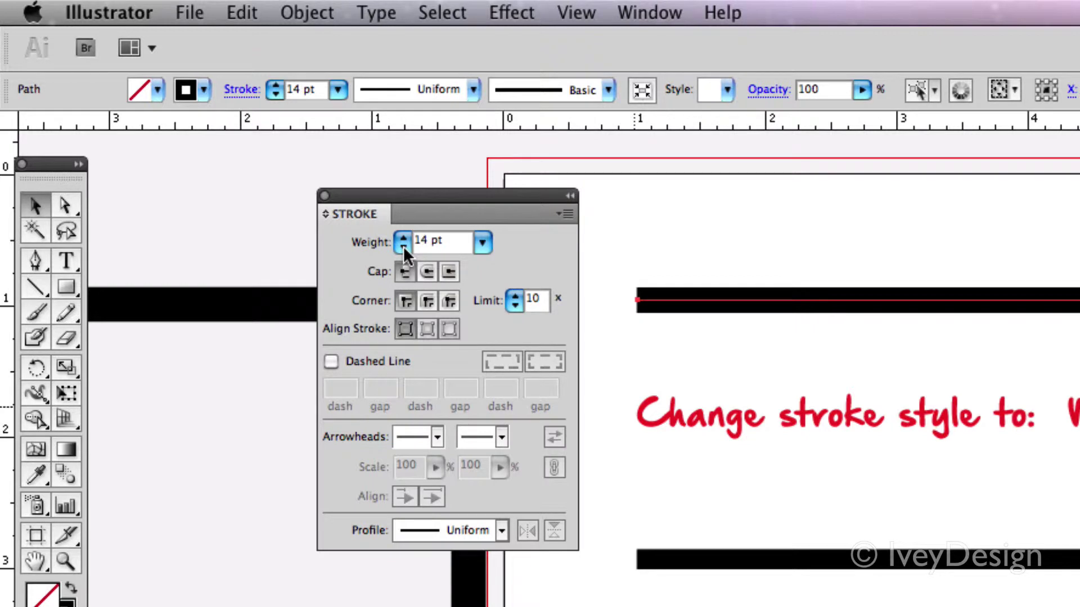
- Try the round and projecting caps on the top line and restore its butt cap
{"action": "left_click", "coordinate": [449, 272]}
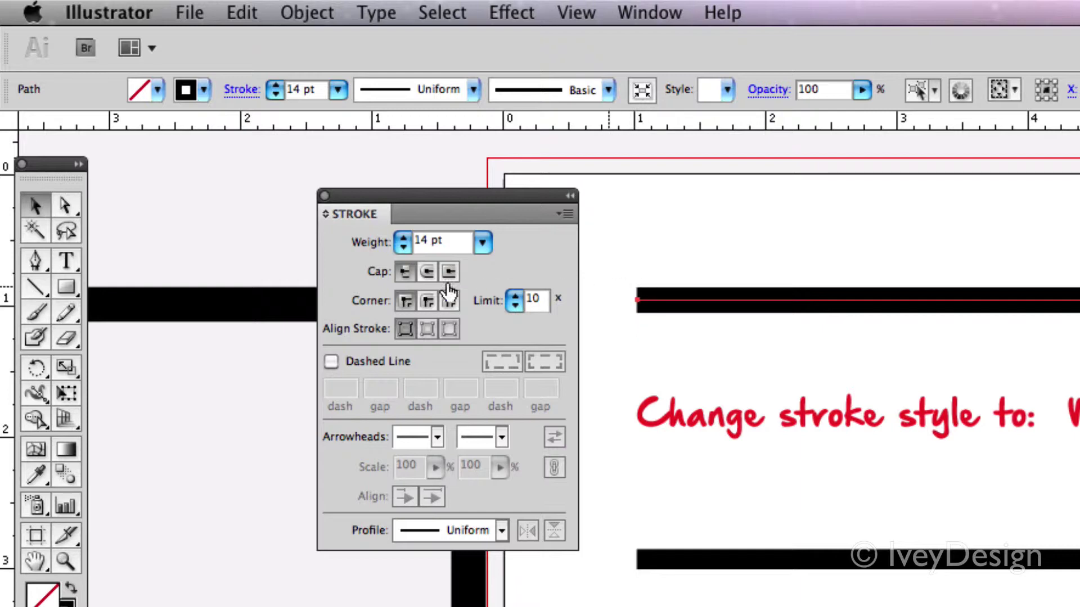
{"action": "left_click", "coordinate": [427, 272]}
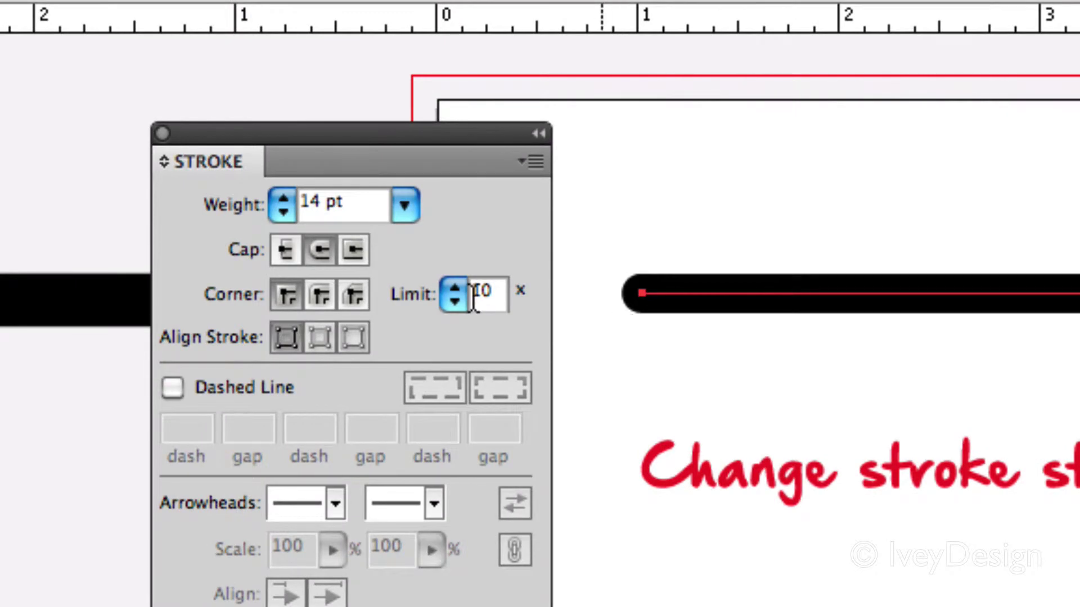
{"action": "left_click", "coordinate": [354, 253]}
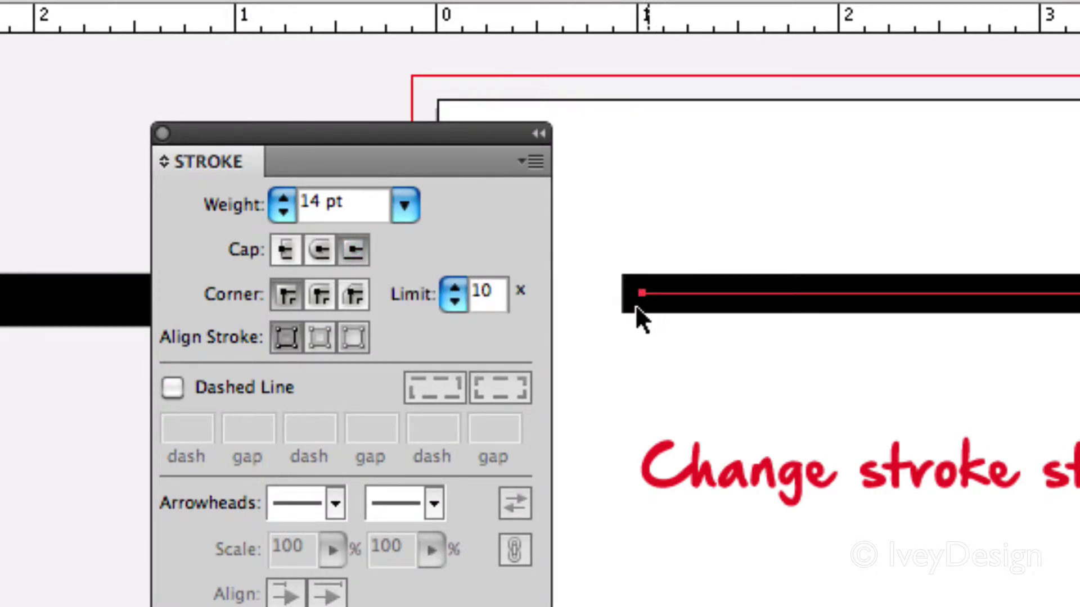
{"action": "left_click", "coordinate": [285, 250]}
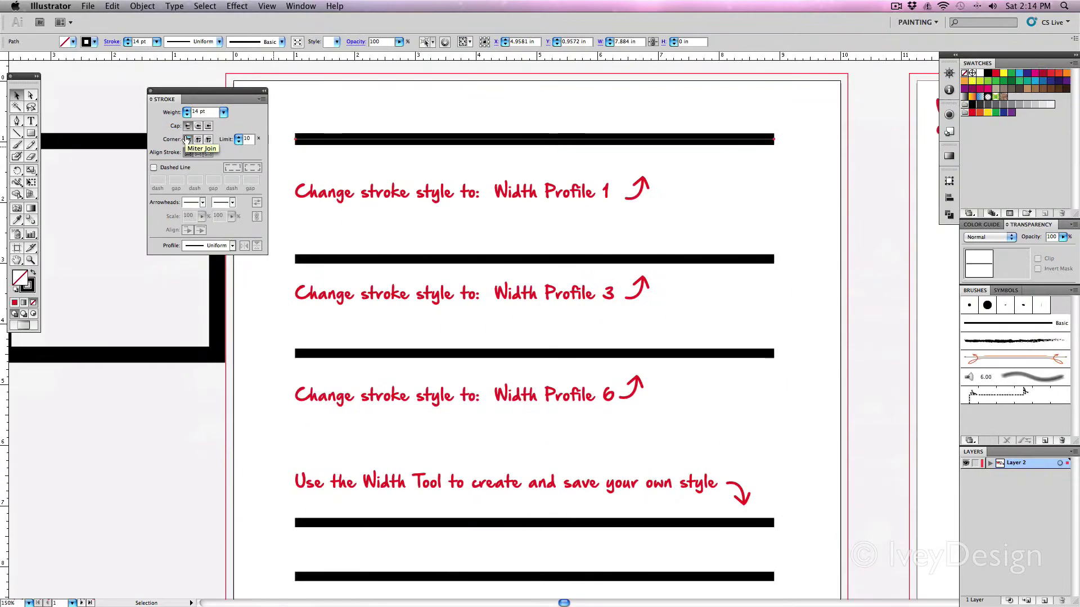
- Select the large black square, try round and bevel corner joins on it, and restore the miter join
{"action": "scroll", "coordinate": [340, 148], "scroll_direction": "left", "scroll_amount": 10}
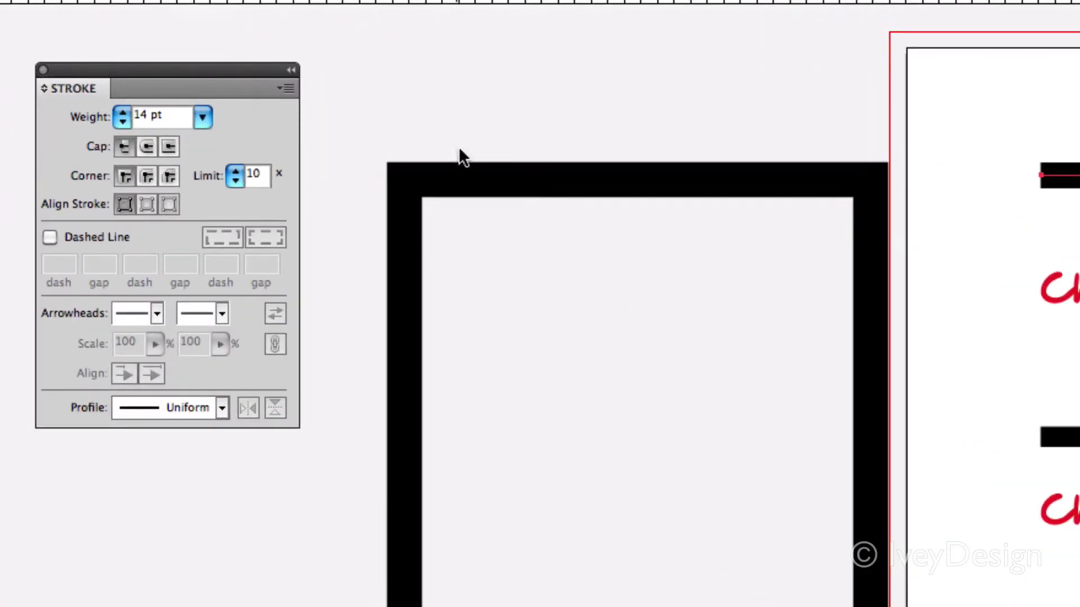
{"action": "left_click", "coordinate": [391, 190]}
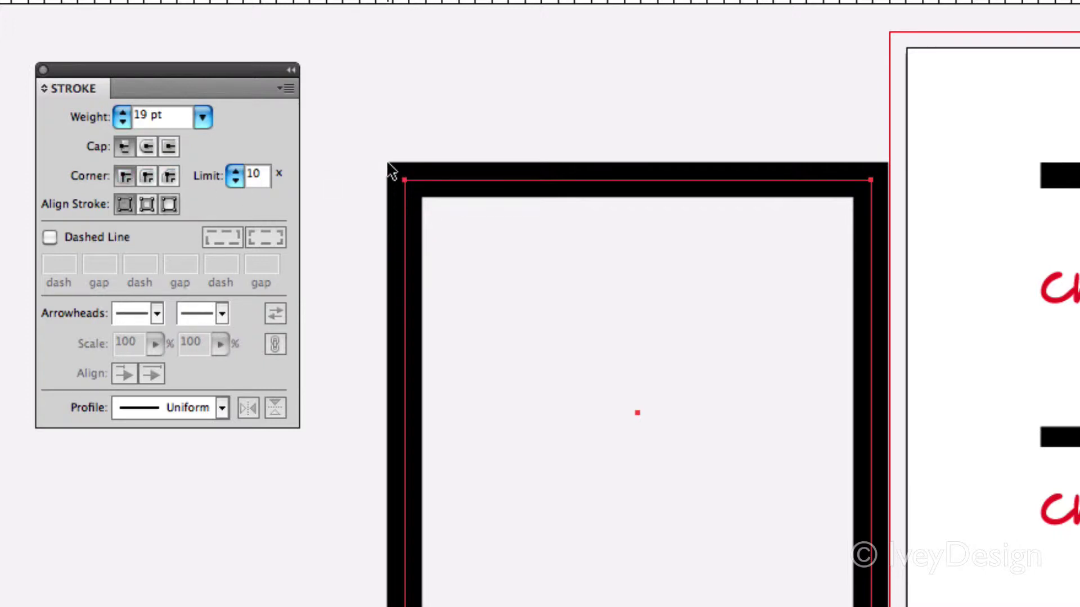
{"action": "left_click", "coordinate": [147, 149]}
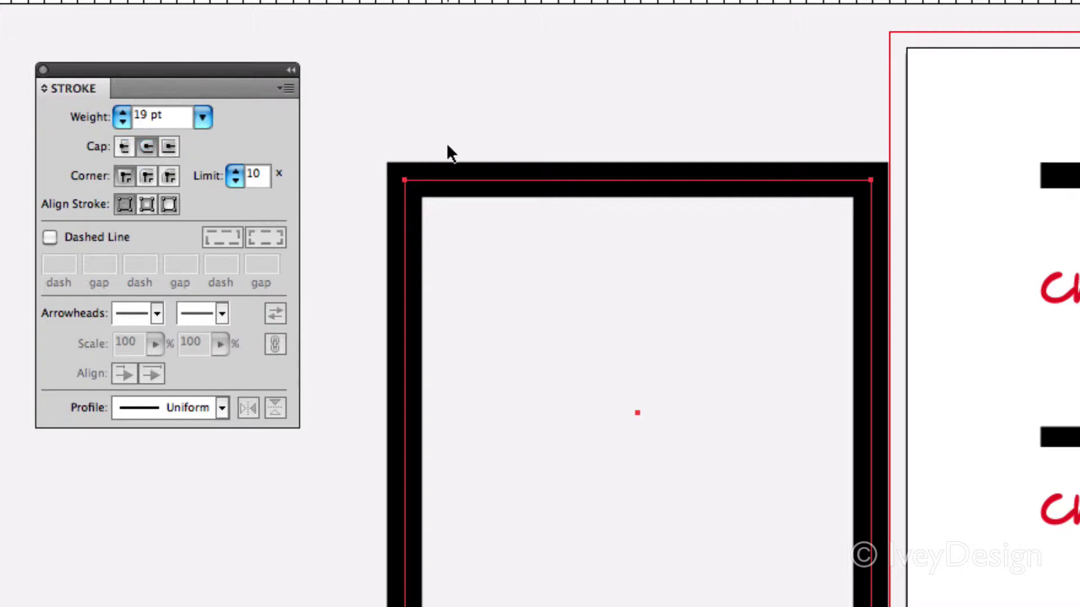
{"action": "left_click", "coordinate": [147, 177]}
{"action": "left_click", "coordinate": [124, 147]}
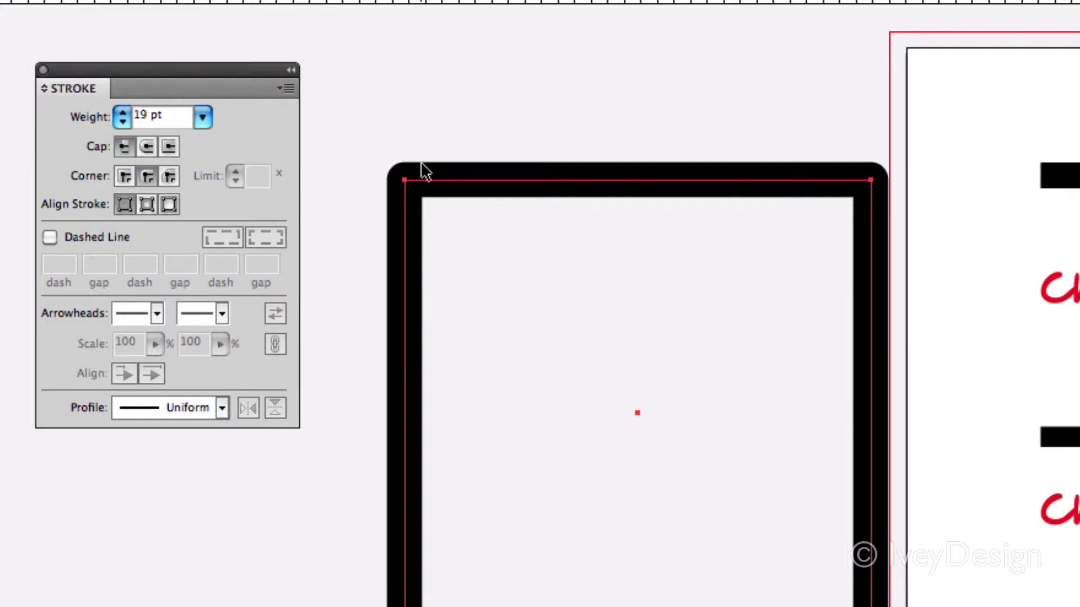
{"action": "left_click", "coordinate": [171, 177]}
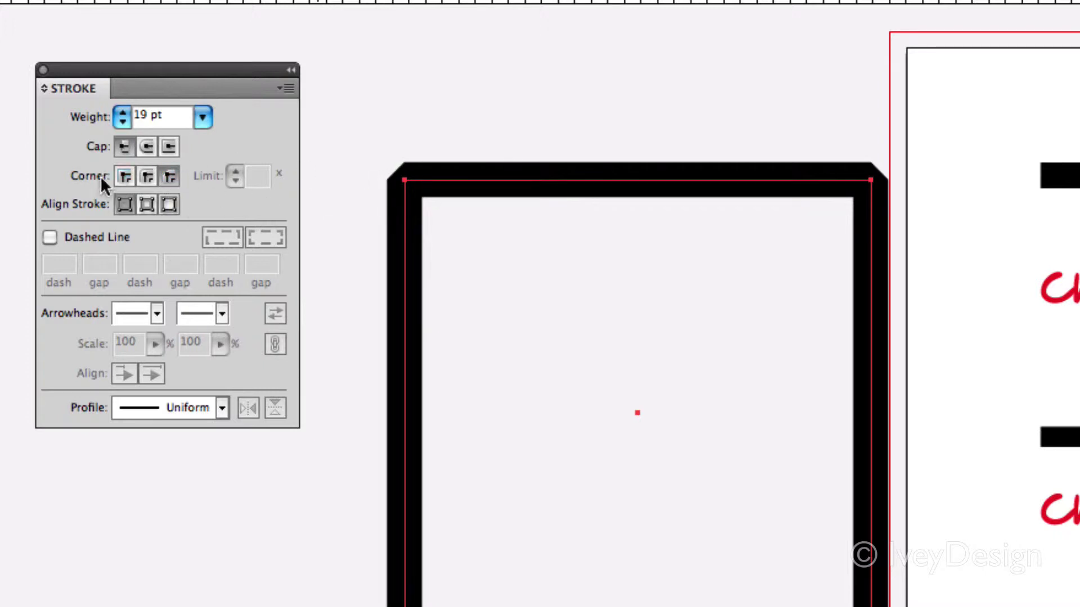
{"action": "left_click", "coordinate": [123, 179]}
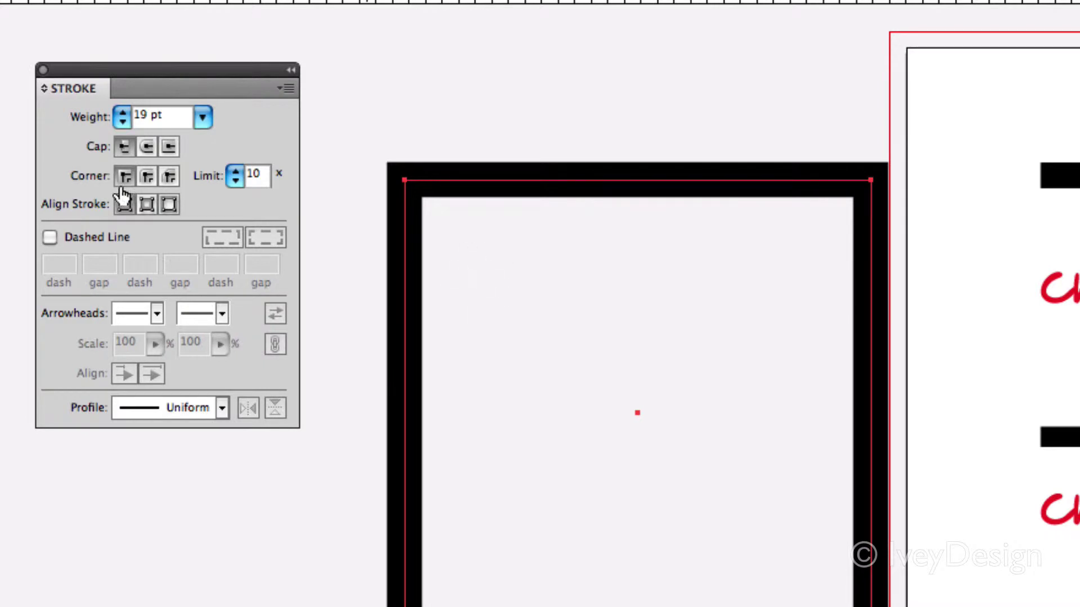
- Try aligning the square's stroke to the inside and outside of its path, and restore center alignment
{"action": "left_click", "coordinate": [148, 206]}
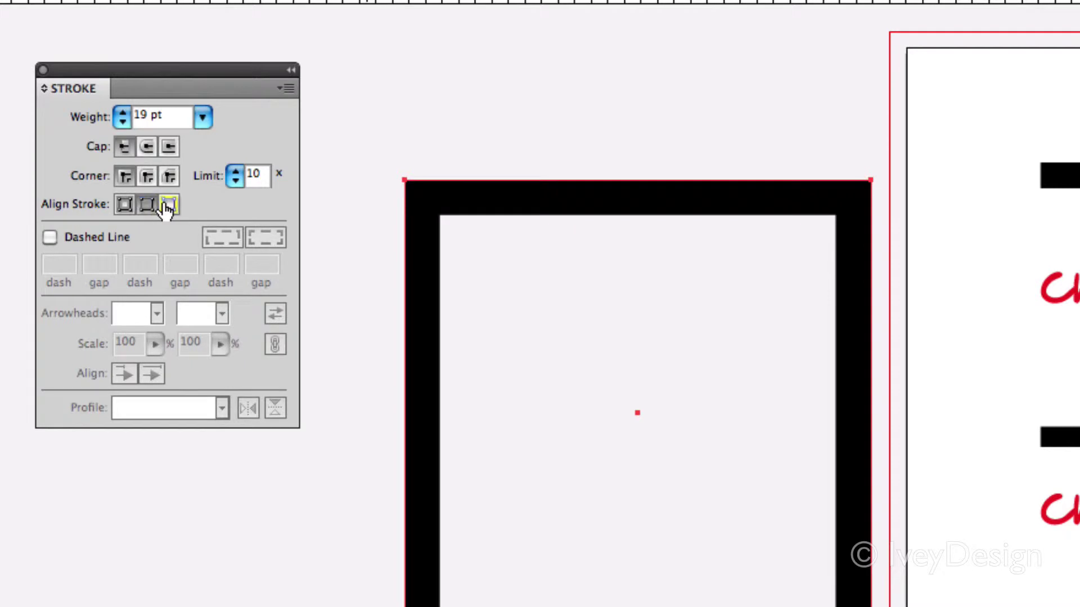
{"action": "left_click", "coordinate": [168, 206]}
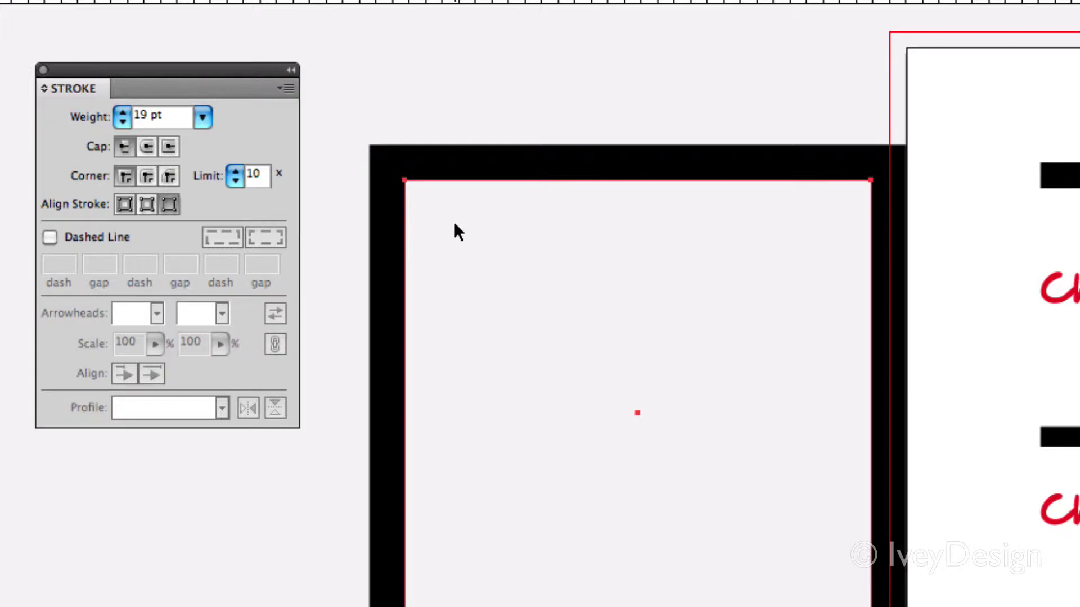
{"action": "left_click", "coordinate": [125, 205]}
- Turn the square's stroke into a dashed line with a 5 pt dash
{"action": "scroll", "coordinate": [384, 220], "scroll_direction": "down", "scroll_amount": 3}
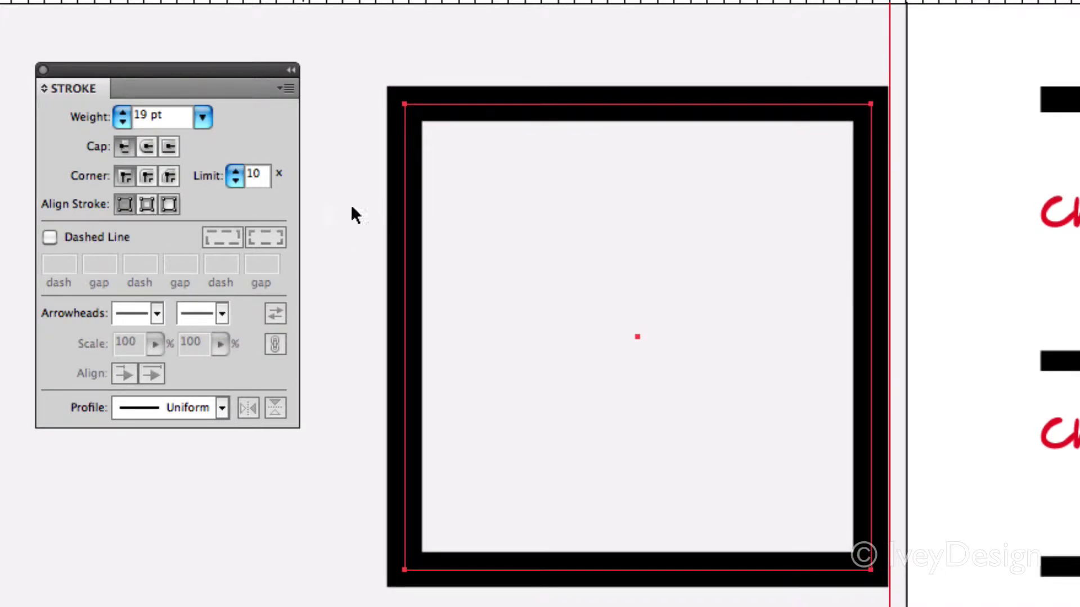
{"action": "left_click", "coordinate": [50, 237]}
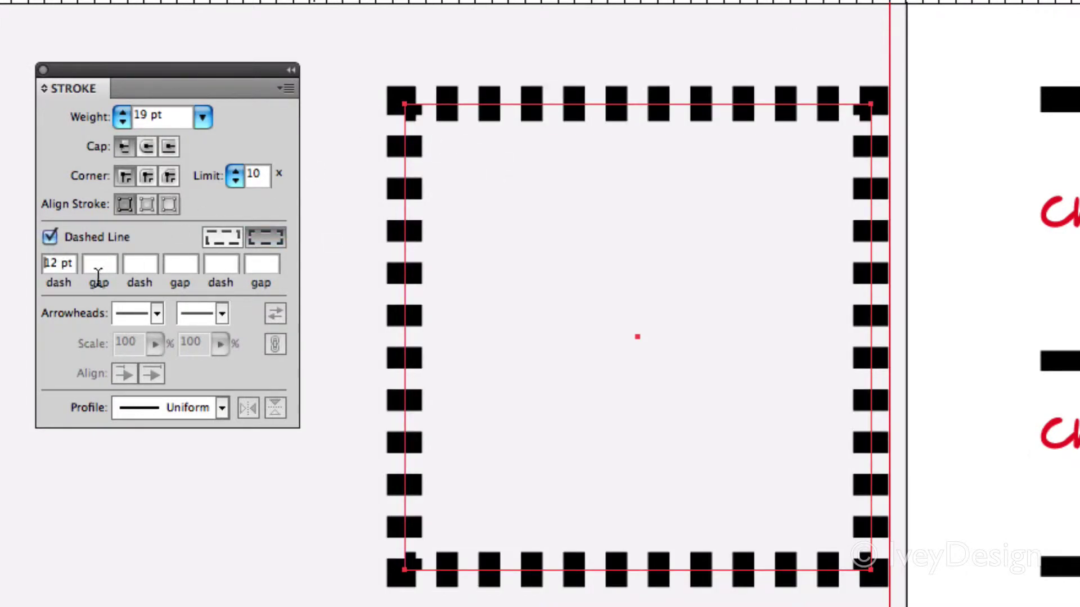
{"action": "left_click", "coordinate": [66, 274]}
{"action": "key", "text": "Down"}
{"action": "key", "text": "Down"}
{"action": "key", "text": "Down"}
{"action": "key", "text": "Down"}
{"action": "key", "text": "Down"}
{"action": "key", "text": "Down"}
{"action": "key", "text": "Down"}
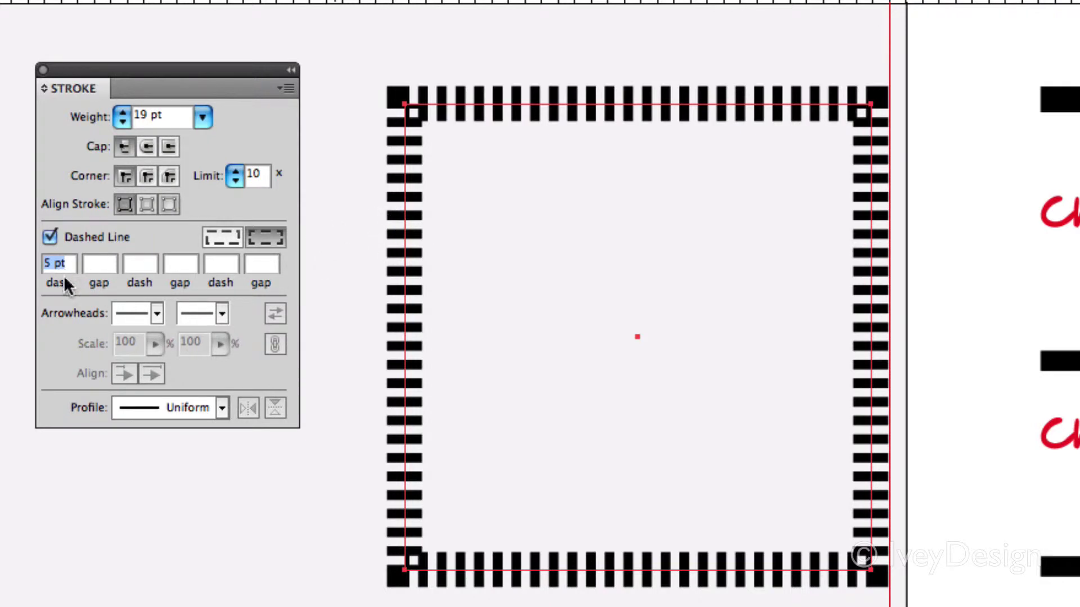
- Increase the dash length of the square's dashed stroke to 16 pt
{"action": "key", "text": "Up"}
{"action": "key", "text": "Up"}
{"action": "key", "text": "Up"}
{"action": "key", "text": "Up"}
{"action": "key", "text": "Up"}
{"action": "key", "text": "Up"}
{"action": "key", "text": "Up"}
{"action": "key", "text": "Up"}
{"action": "key", "text": "Up"}
{"action": "key", "text": "Up"}
{"action": "key", "text": "Up"}
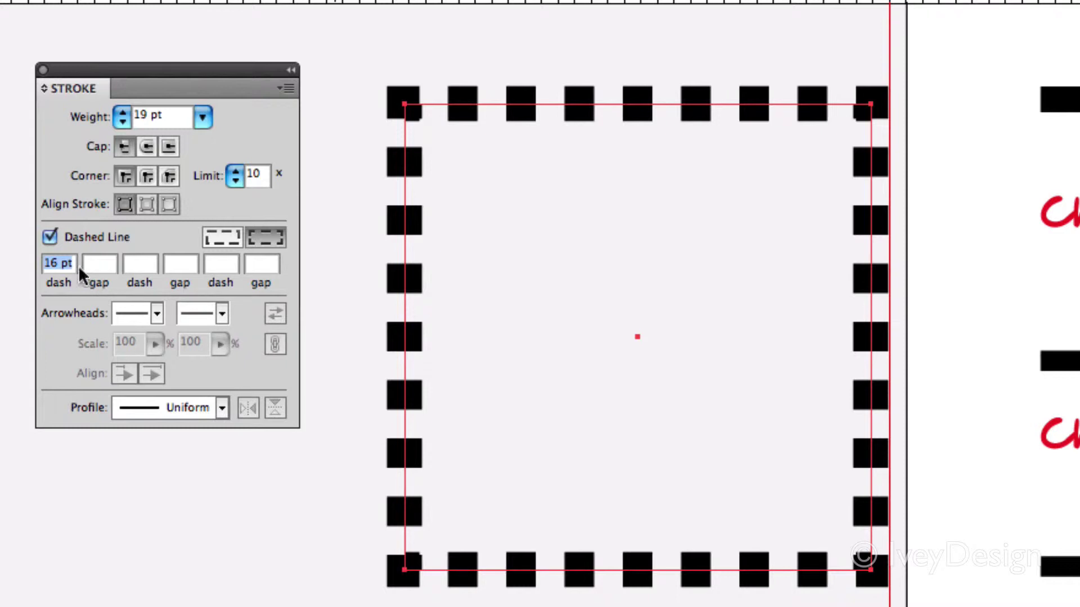
- Set the first gap of the square's dashed stroke to 5 pt
{"action": "left_click", "coordinate": [88, 265]}
{"action": "type", "text": "3"}
{"action": "key", "text": "Return"}
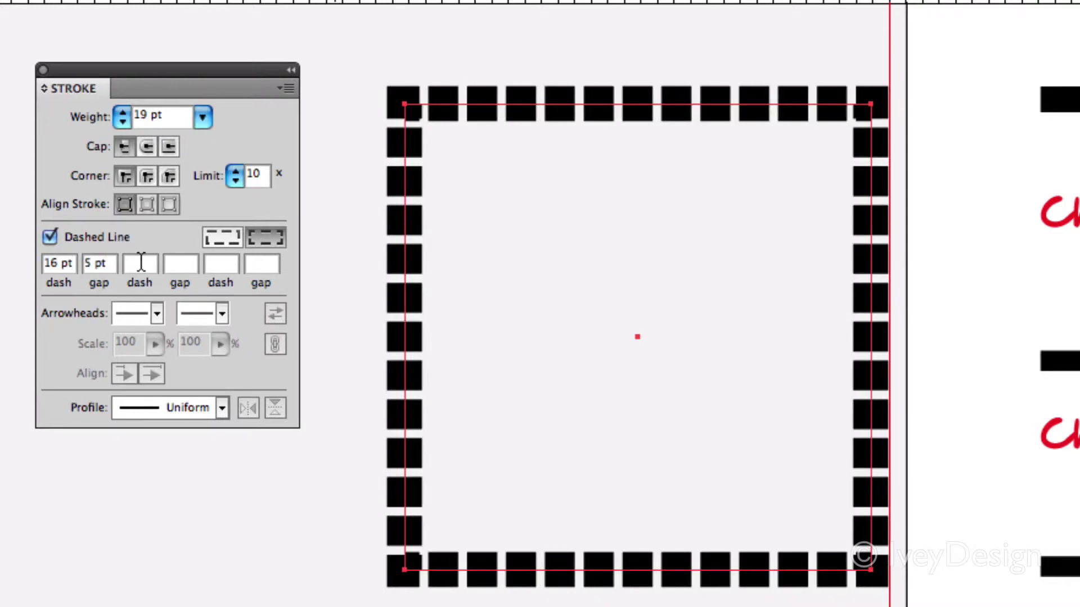
- Set a second dash length of 8 pt on the square's stroke, and turn its dashed line off
{"action": "left_click", "coordinate": [140, 263]}
{"action": "type", "text": "8"}
{"action": "key", "text": "Return"}
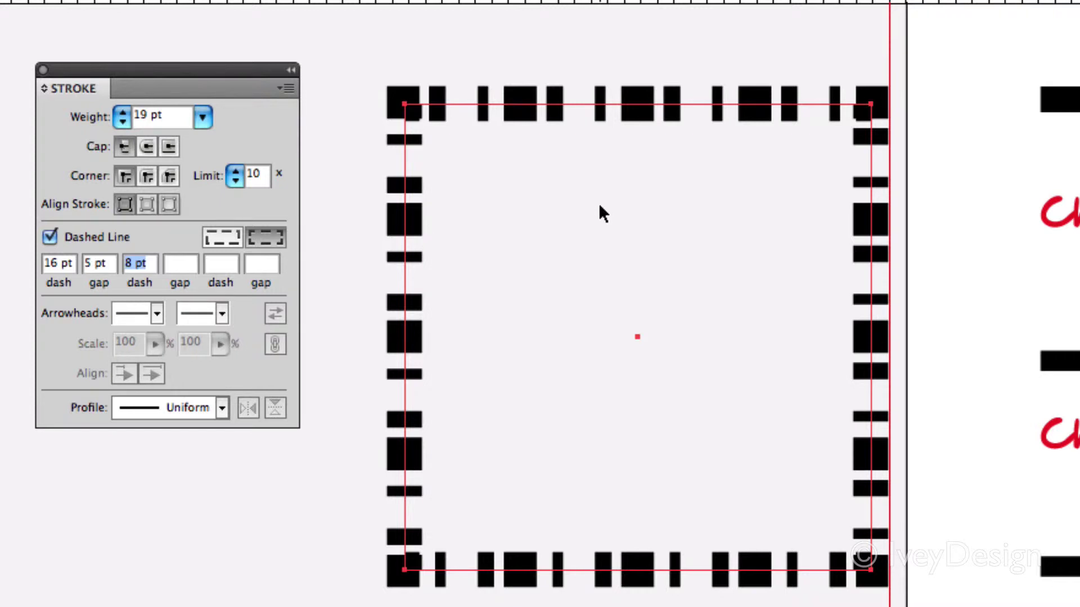
{"action": "left_click", "coordinate": [49, 237]}
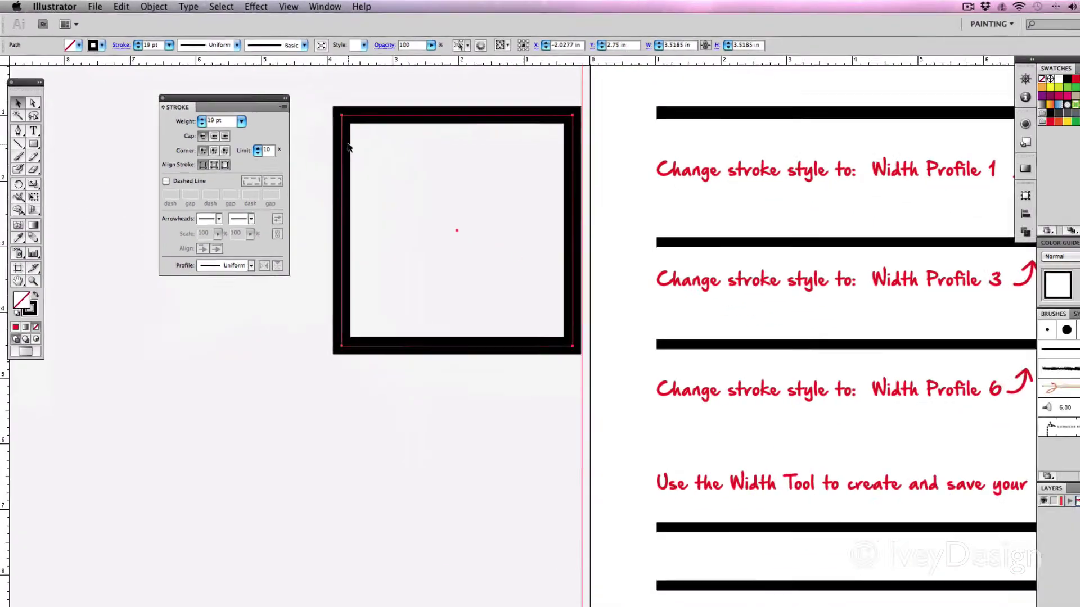
- Select the top line above the Width Profile 1 text and add the Arrow 1 arrowhead at its start
{"action": "left_click_drag", "start_coordinate": [558, 101], "coordinate": [378, 181]}
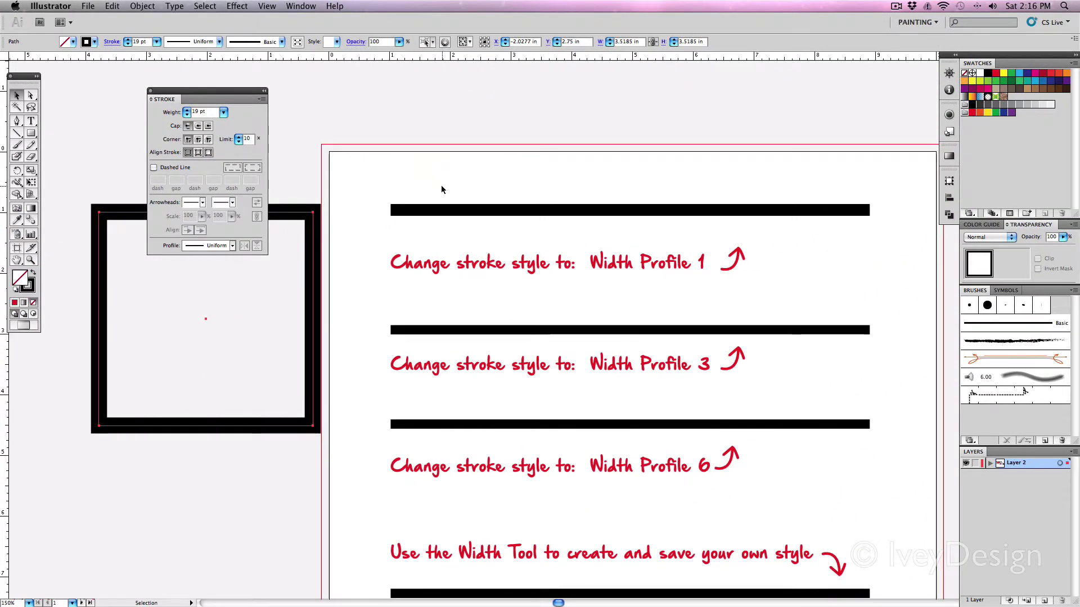
{"action": "key", "text": "super+equal"}
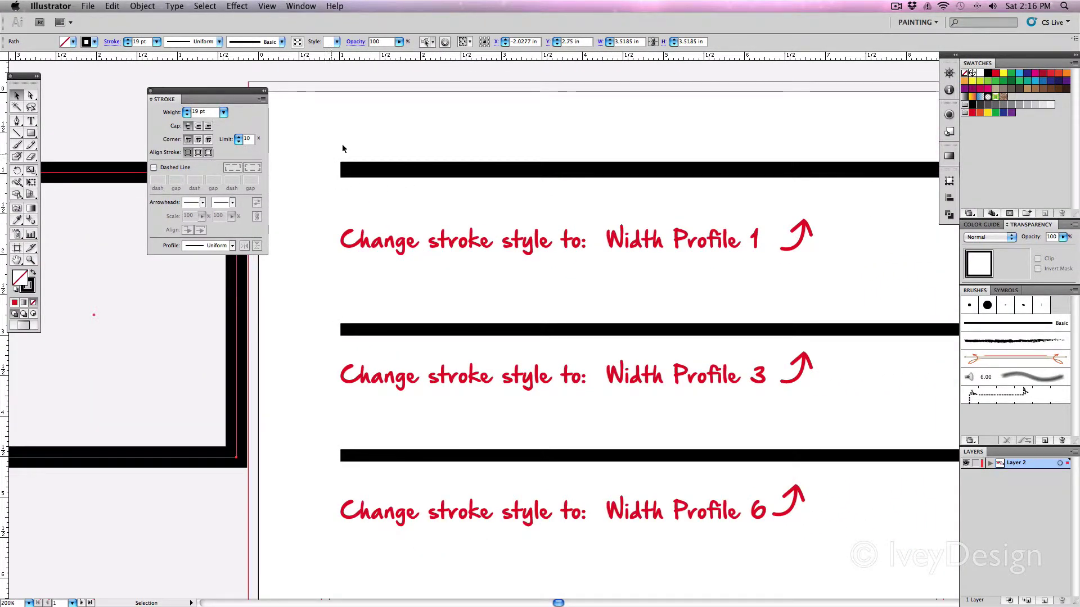
{"action": "left_click", "coordinate": [386, 170]}
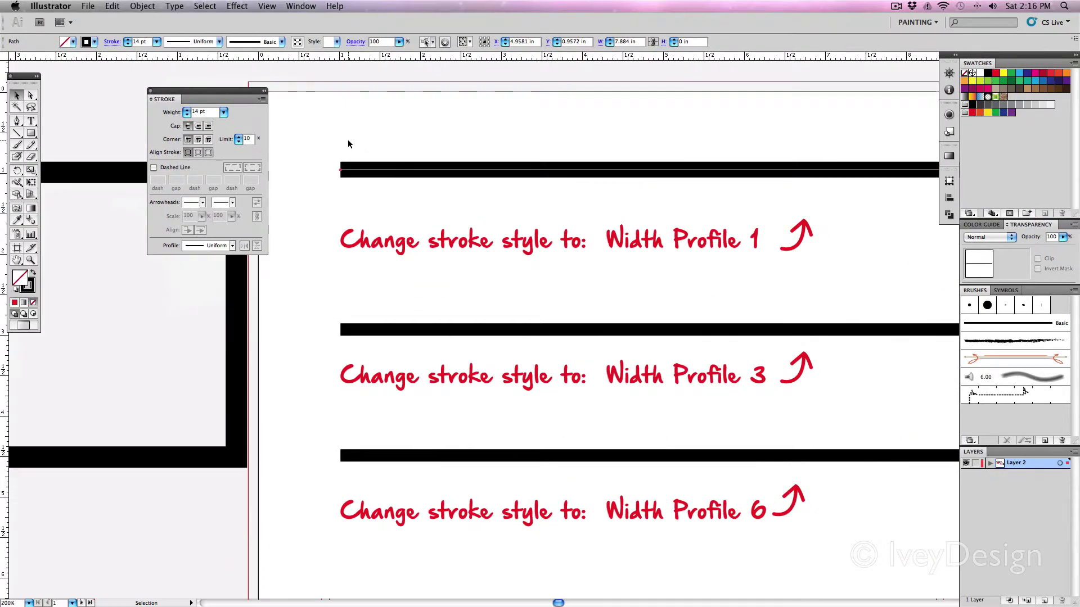
{"action": "left_click_drag", "start_coordinate": [349, 140], "coordinate": [282, 274]}
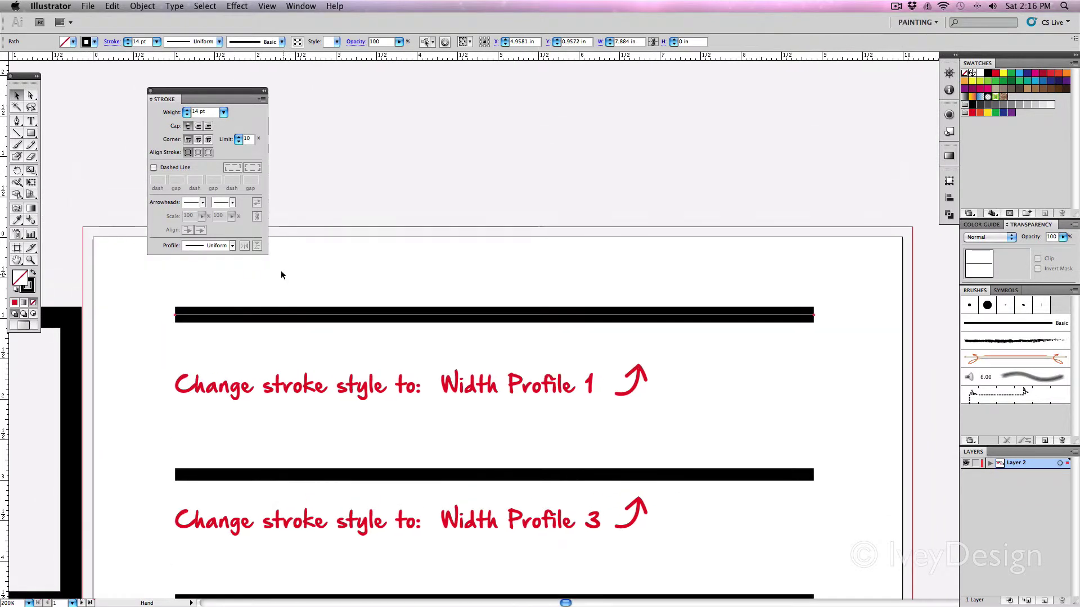
{"action": "left_click", "coordinate": [202, 203]}
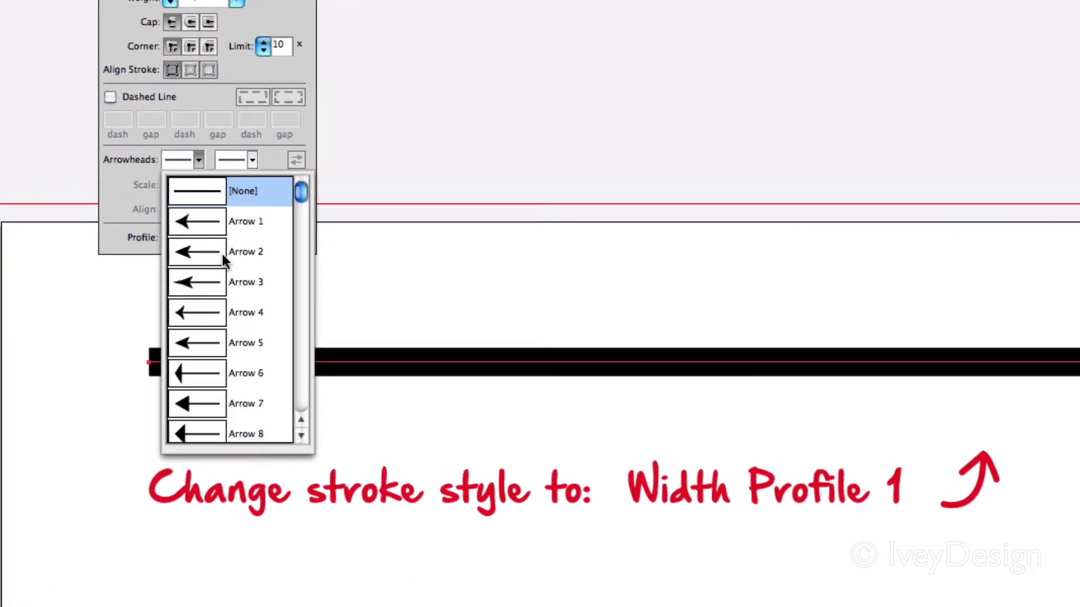
{"action": "scroll", "coordinate": [215, 254], "scroll_direction": "down", "scroll_amount": 3}
{"action": "scroll", "coordinate": [221, 254], "scroll_direction": "down", "scroll_amount": 6}
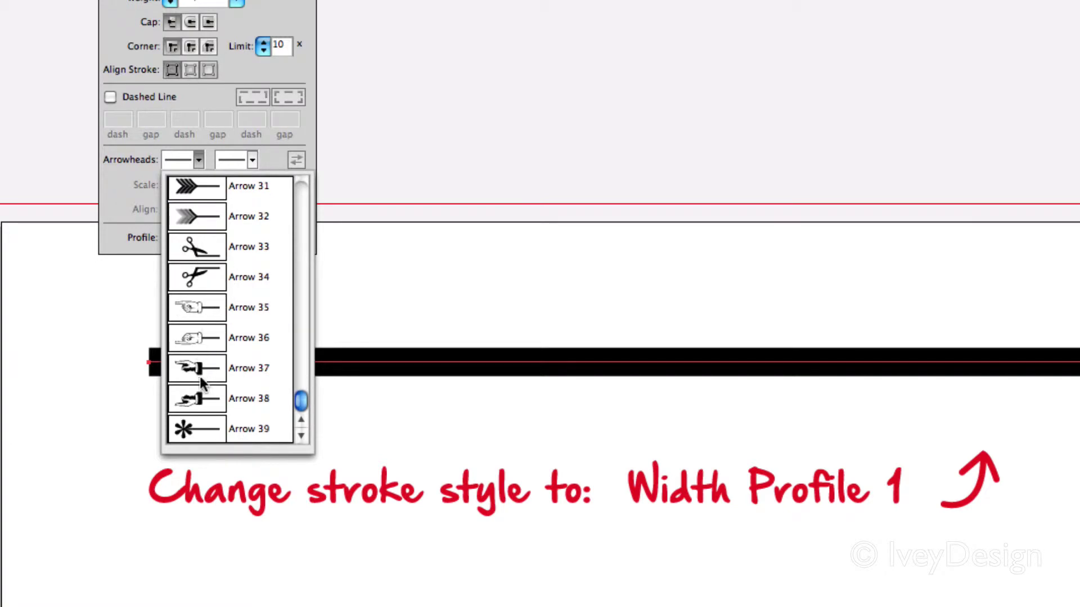
{"action": "scroll", "coordinate": [206, 337], "scroll_direction": "up", "scroll_amount": 10}
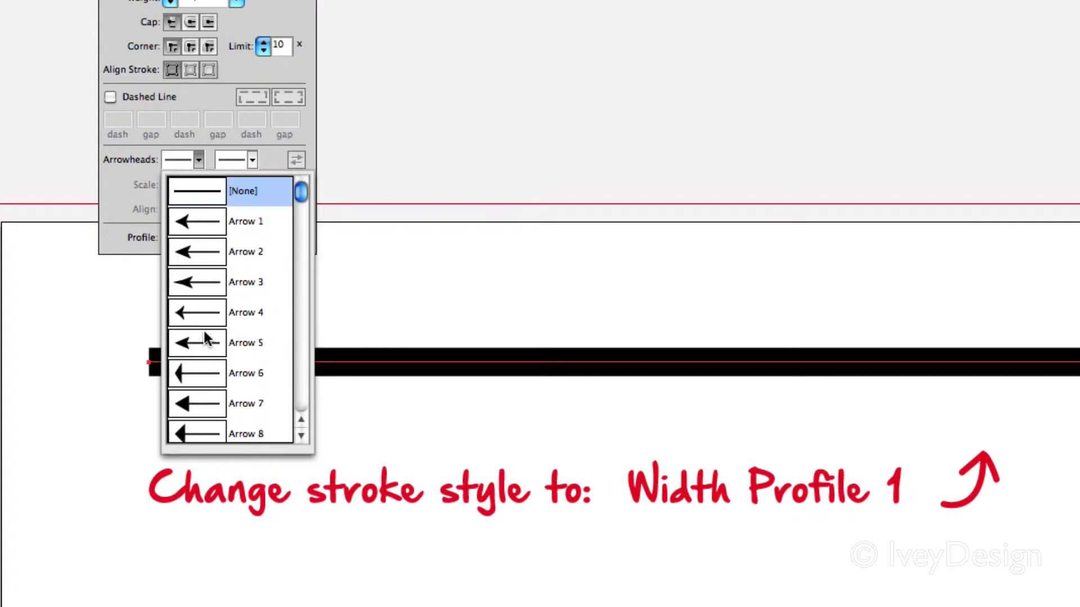
{"action": "left_click", "coordinate": [194, 222]}
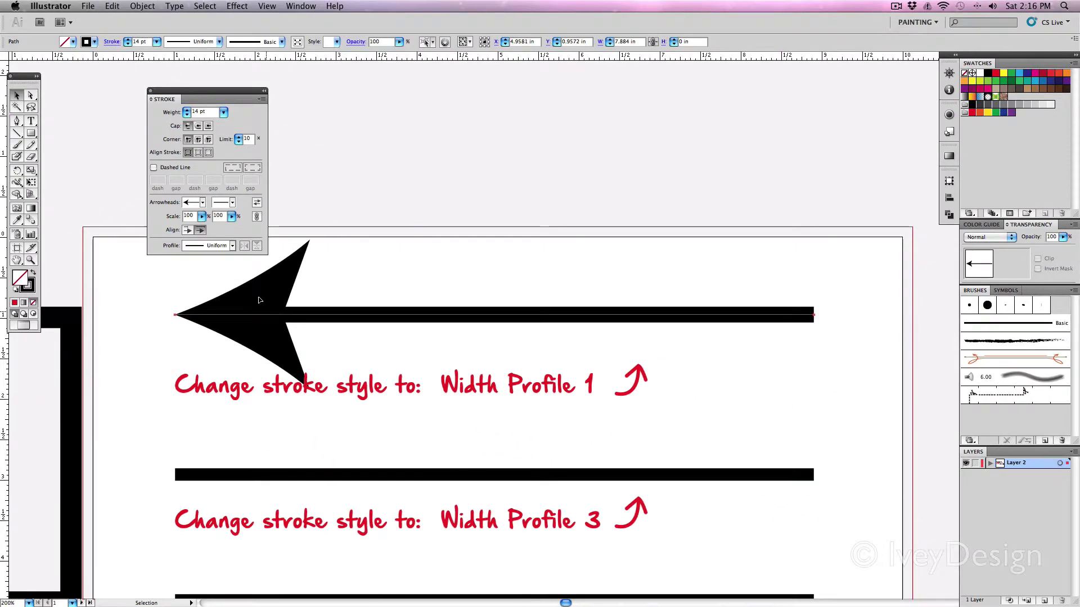
- Try Arrow 4 at the end of the top line and replace it with the gray feather arrowhead, Arrow 32
{"action": "left_click", "coordinate": [231, 202]}
{"action": "left_click", "coordinate": [236, 272]}
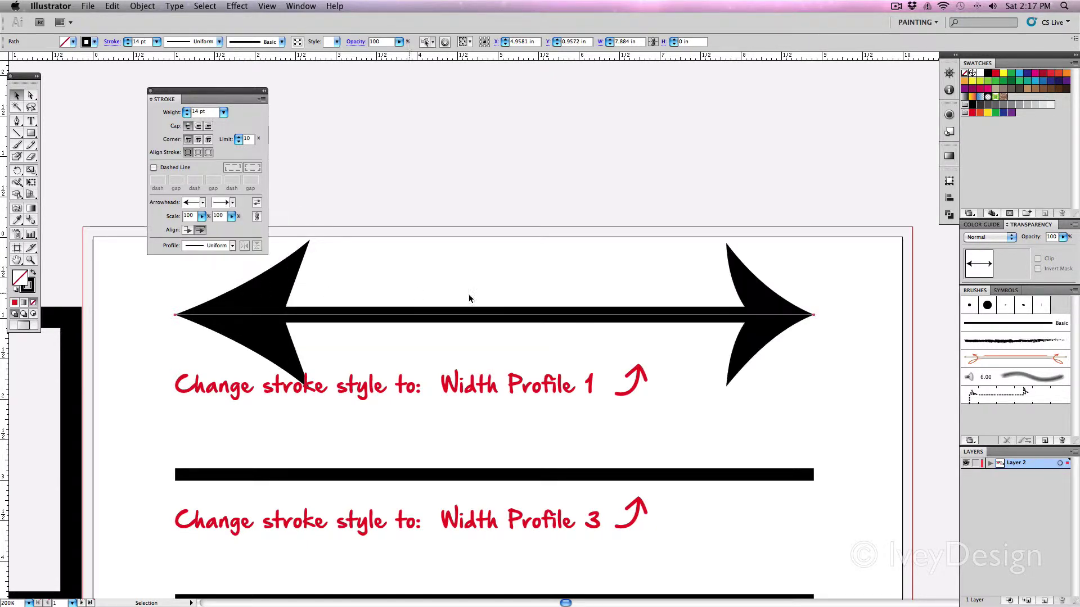
{"action": "left_click", "coordinate": [230, 203]}
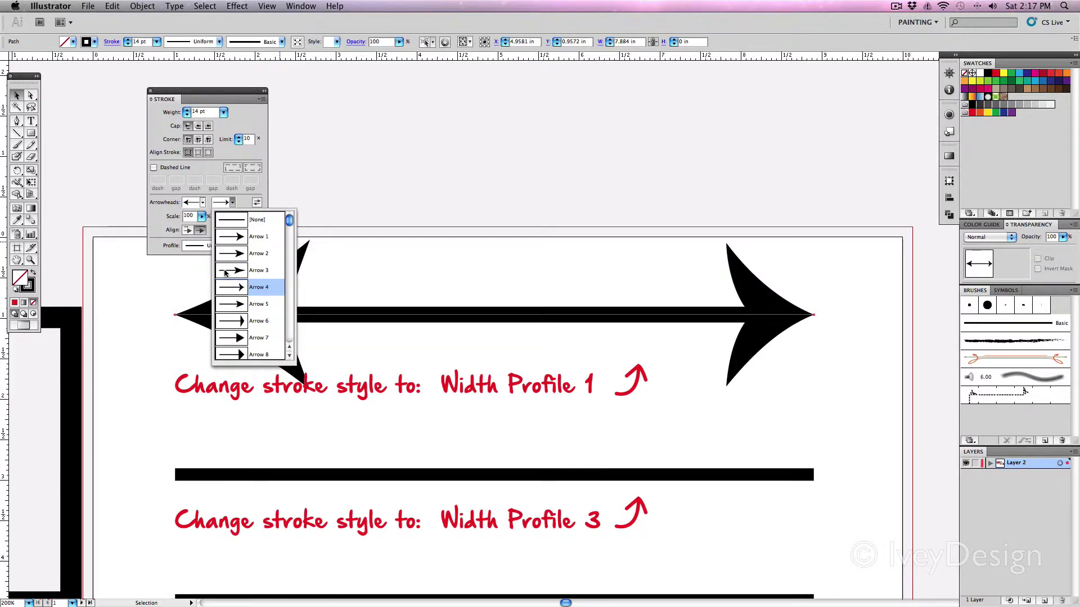
{"action": "scroll", "coordinate": [228, 275], "scroll_direction": "down", "scroll_amount": 10}
{"action": "left_click", "coordinate": [240, 251]}
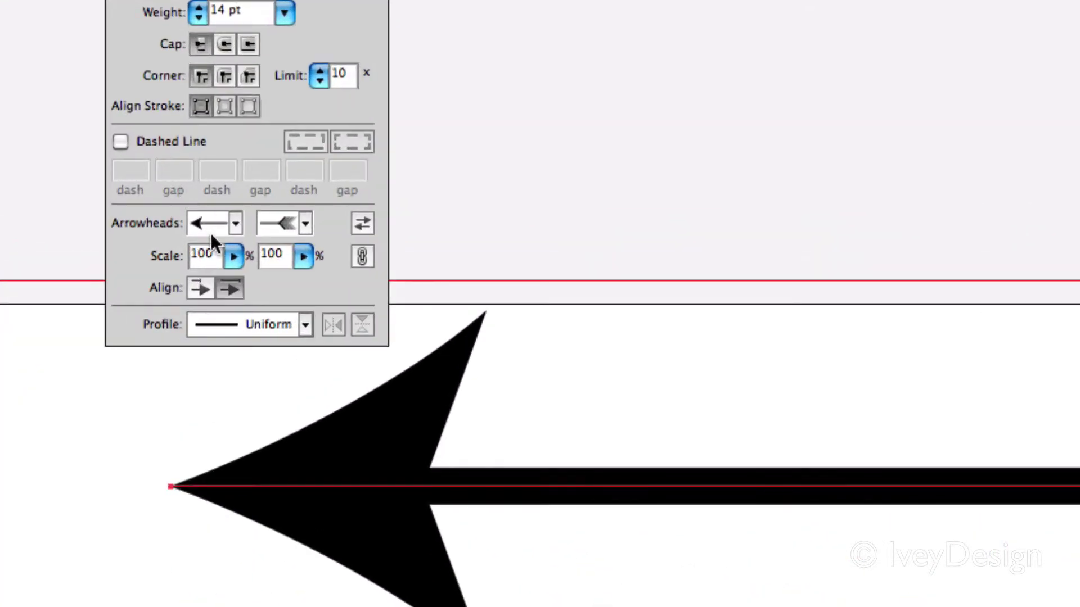
- Scale the top line's start arrowhead to 40%
{"action": "left_click", "coordinate": [234, 257]}
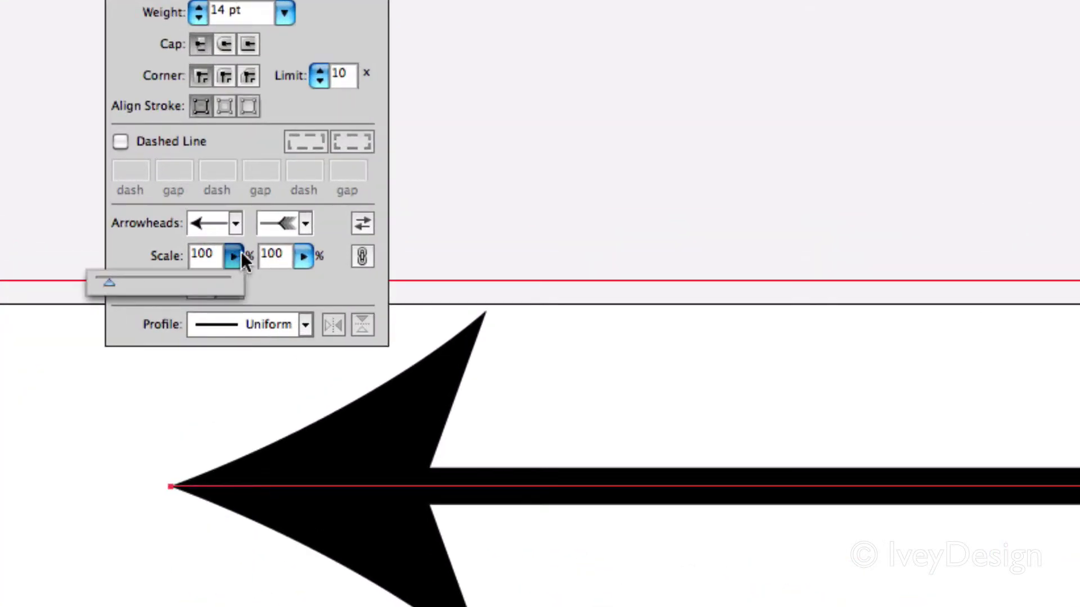
{"action": "left_click_drag", "start_coordinate": [111, 276], "coordinate": [100, 281]}
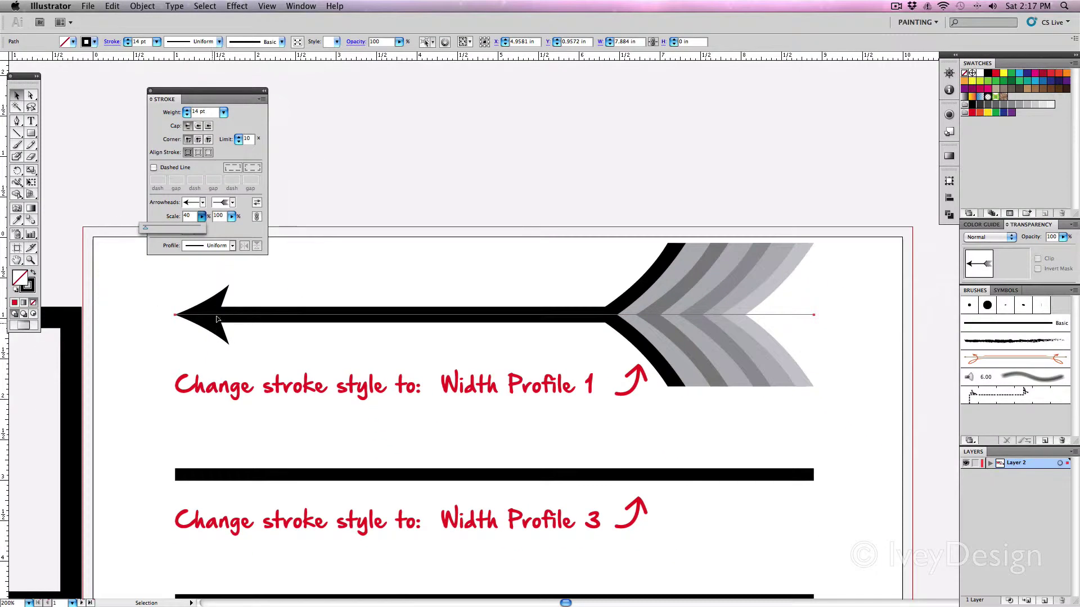
- Scale the top line's end arrowhead to 70% and swap the start and end arrowheads
{"action": "left_click", "coordinate": [231, 217]}
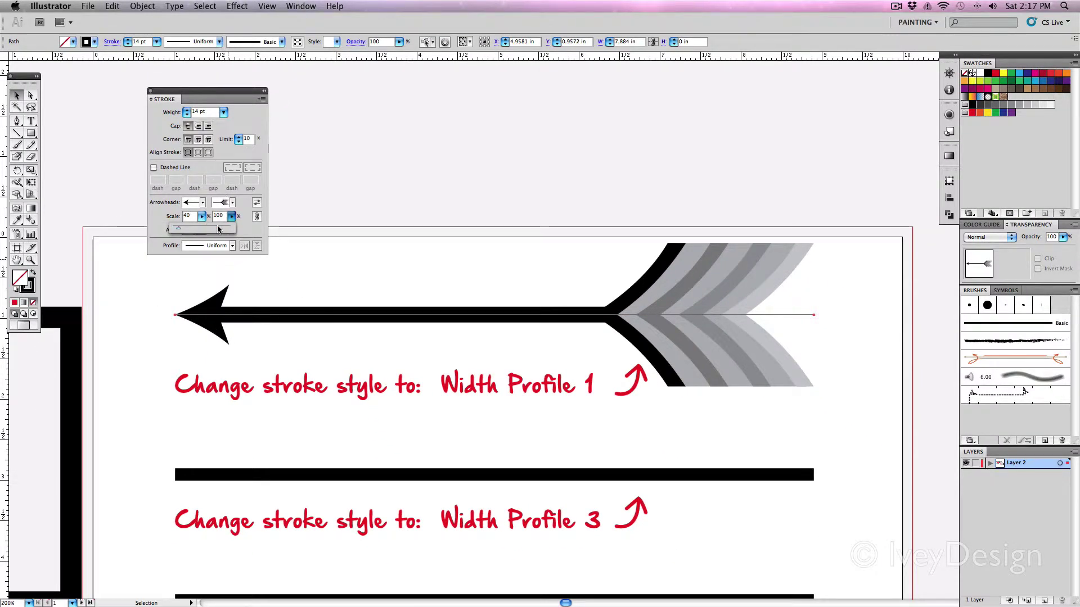
{"action": "left_click_drag", "start_coordinate": [218, 229], "coordinate": [177, 230]}
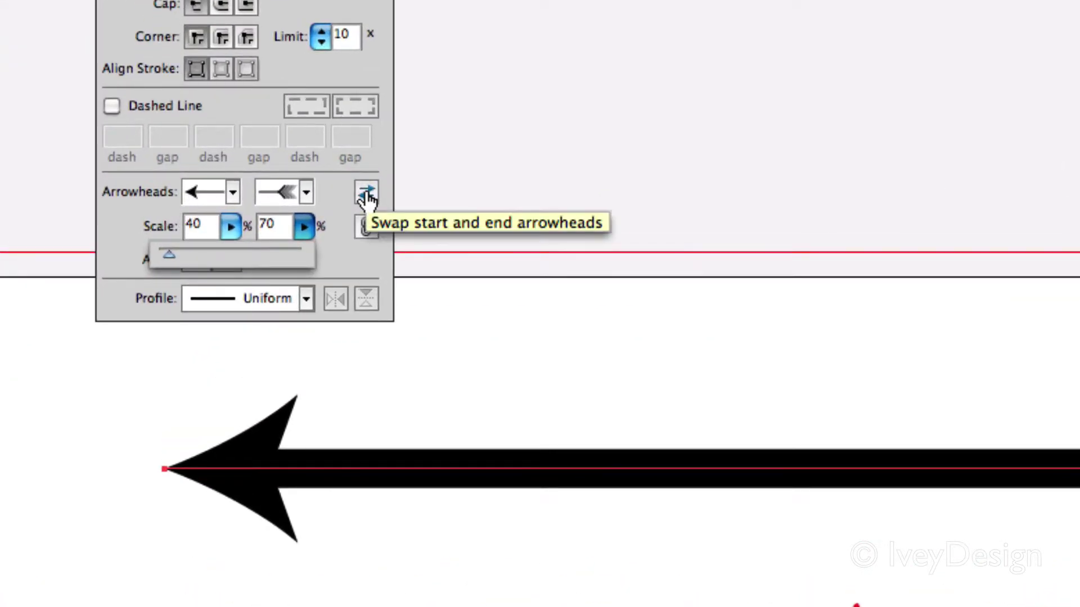
{"action": "left_click", "coordinate": [366, 194]}
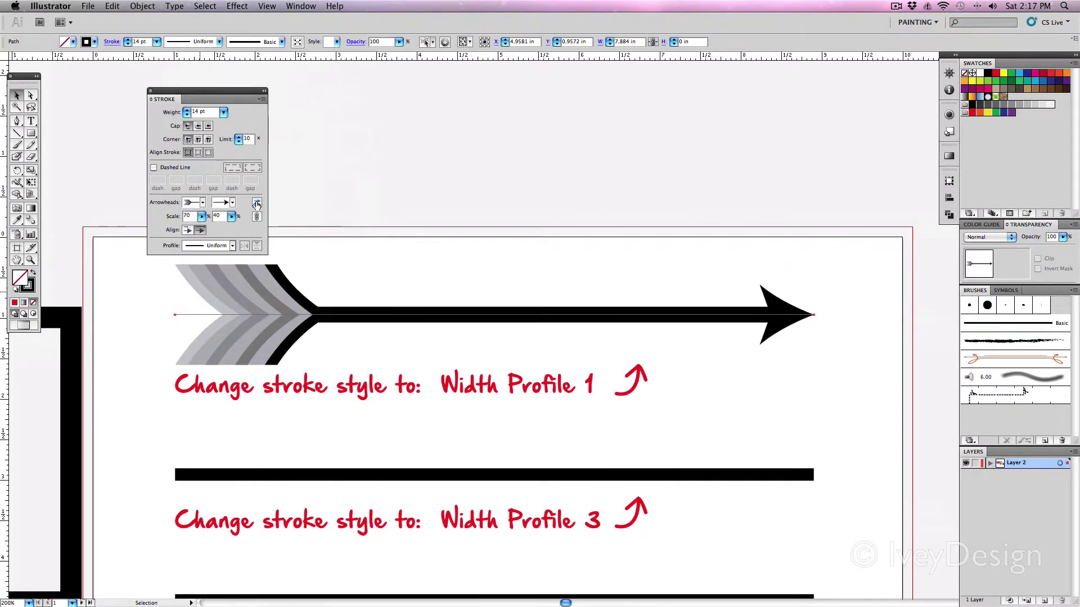
- Remove the arrowheads from both ends of the top line
{"action": "left_click", "coordinate": [197, 202]}
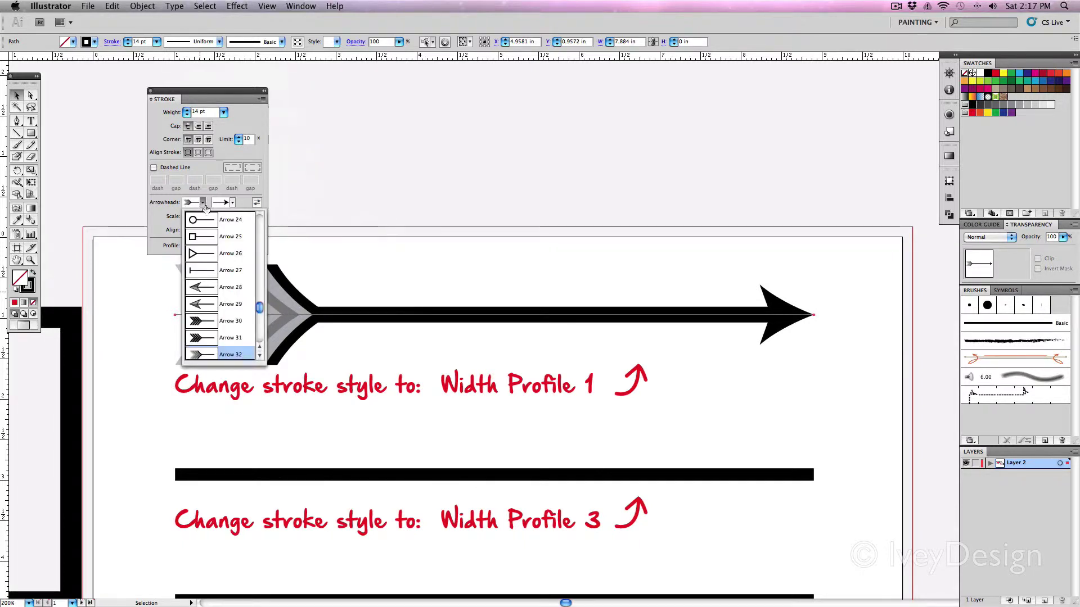
{"action": "scroll", "coordinate": [231, 226], "scroll_direction": "up", "scroll_amount": 8}
{"action": "left_click", "coordinate": [231, 204]}
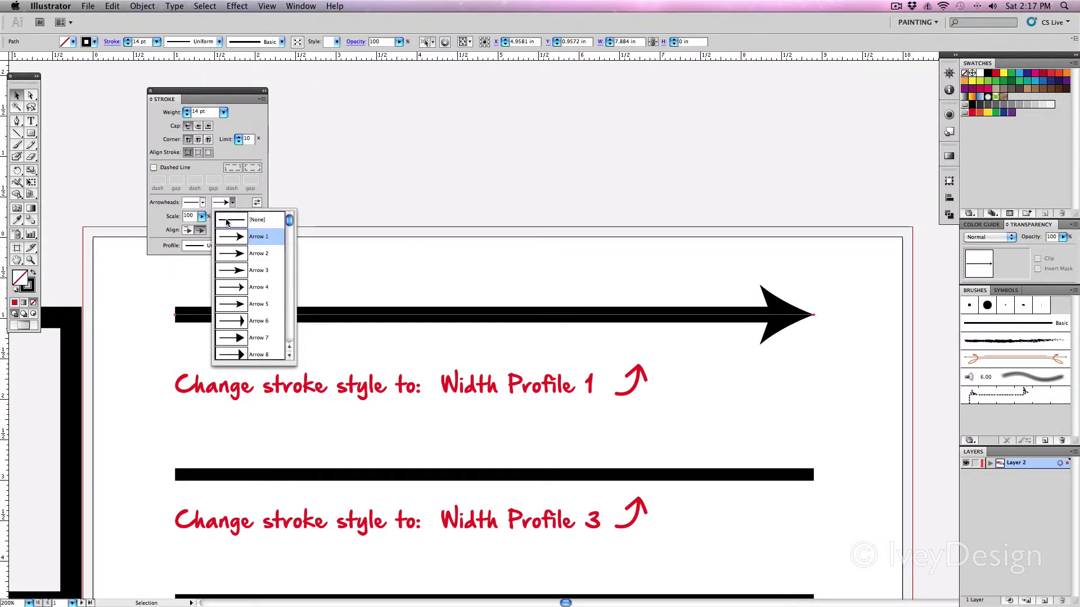
{"action": "left_click", "coordinate": [226, 221]}
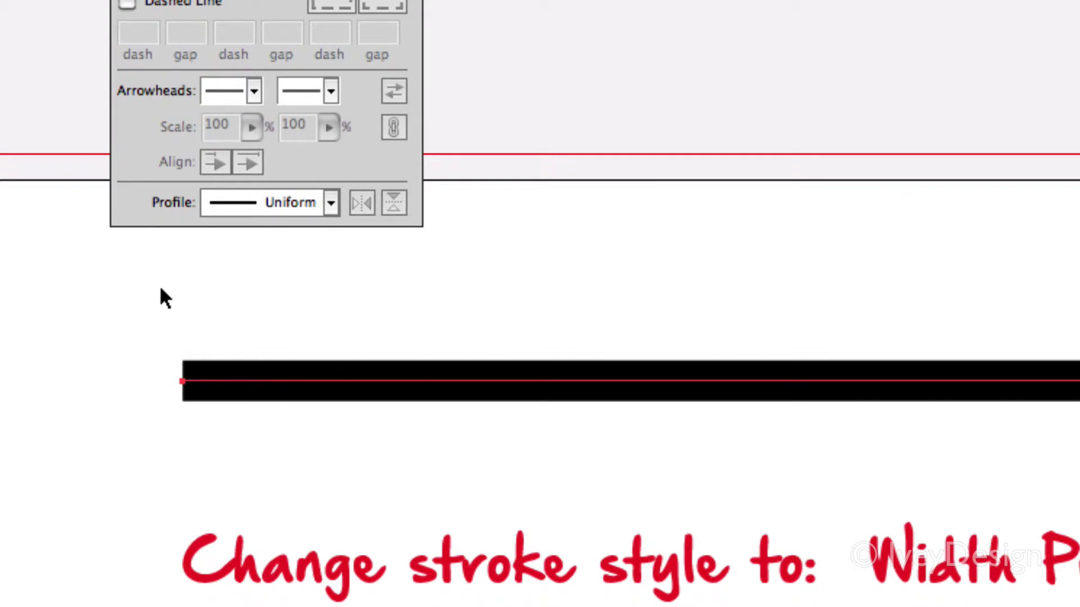
- Apply Width Profile 1 to the top line's stroke
{"action": "left_click", "coordinate": [331, 202]}
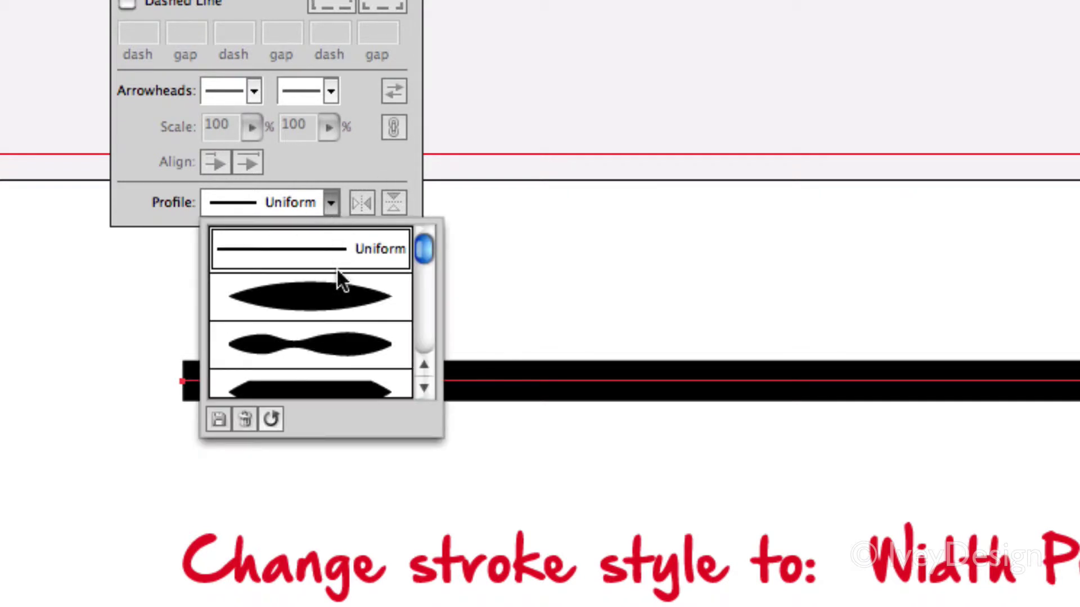
{"action": "left_click", "coordinate": [439, 440]}
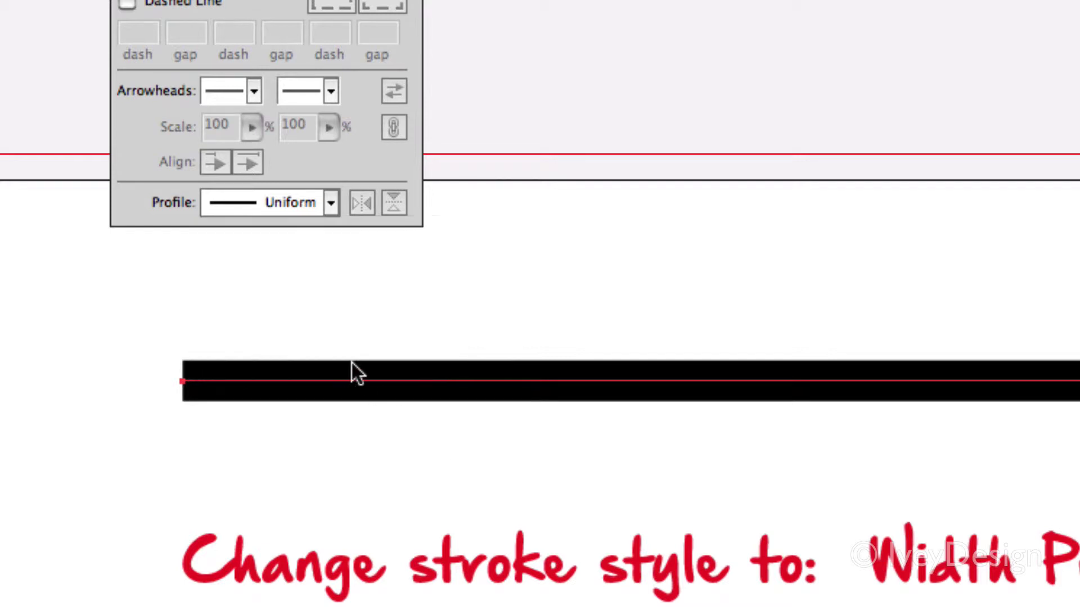
{"action": "left_click", "coordinate": [330, 205]}
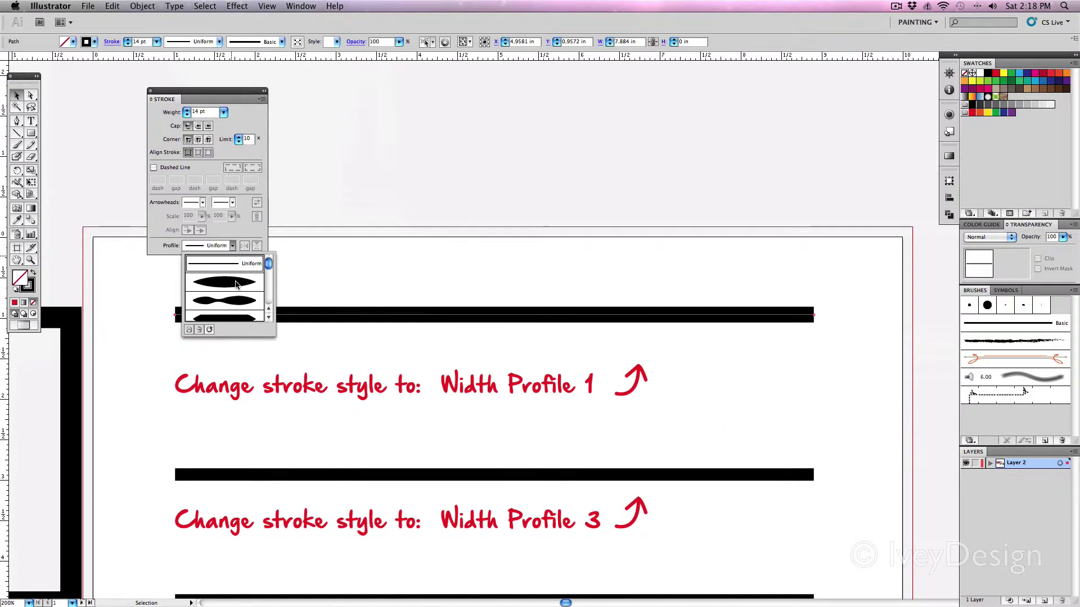
{"action": "left_click", "coordinate": [336, 296]}
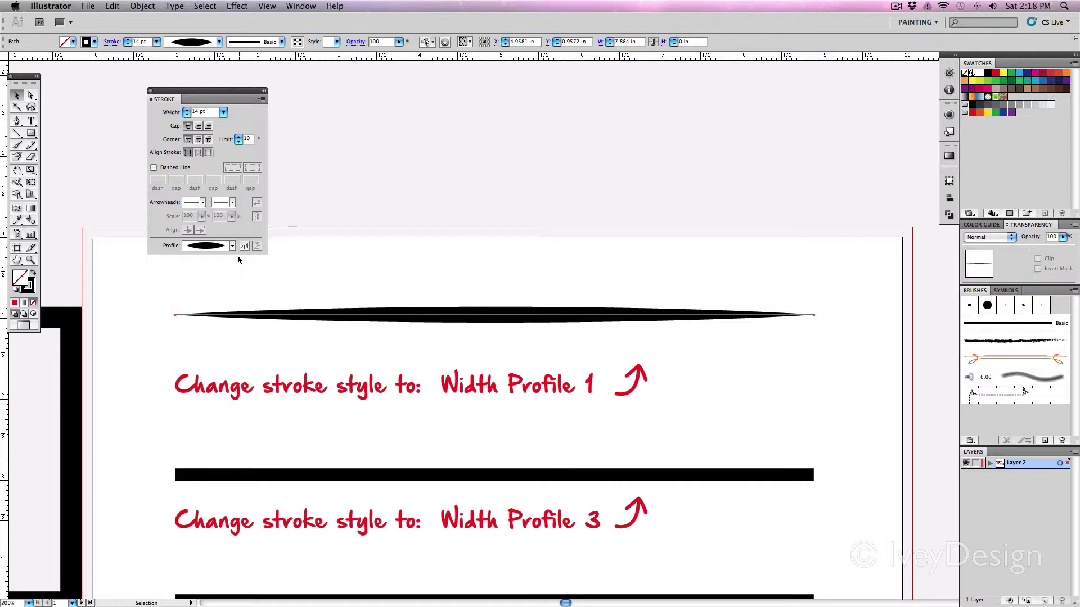
- Try Width Profile 2 and Width Profile 3 on the top line's stroke
{"action": "left_click", "coordinate": [232, 245]}
{"action": "left_click", "coordinate": [239, 301]}
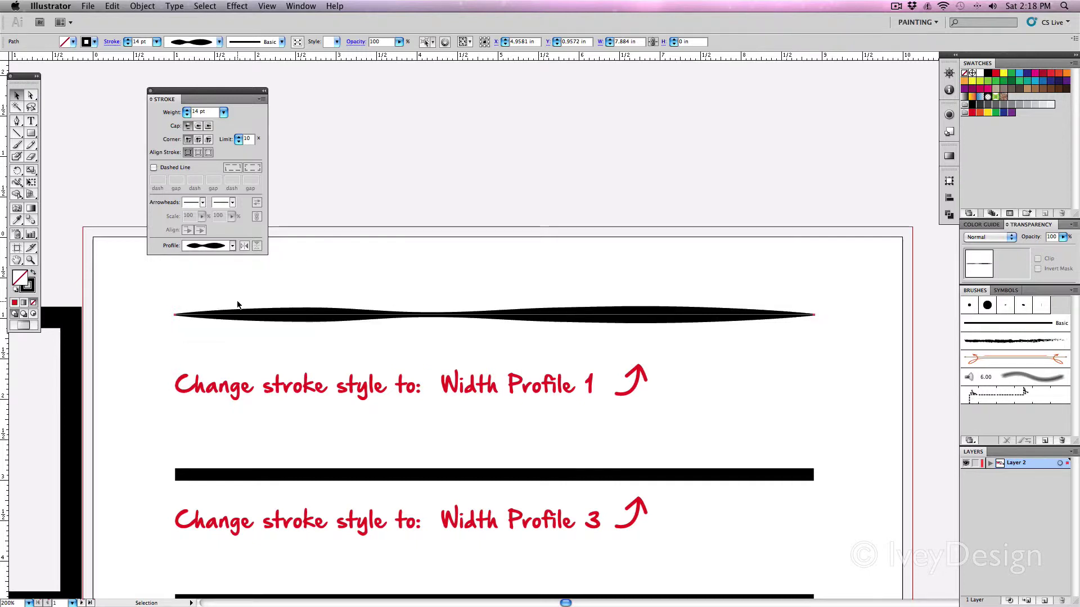
{"action": "left_click", "coordinate": [232, 246]}
{"action": "scroll", "coordinate": [229, 304], "scroll_direction": "down", "scroll_amount": 2}
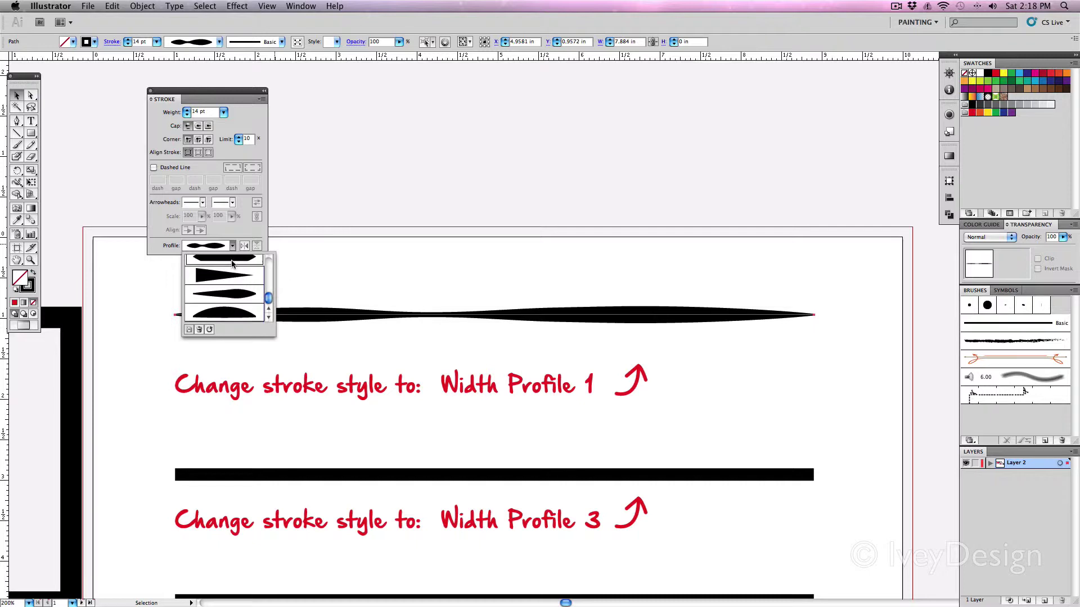
{"action": "left_click", "coordinate": [230, 292]}
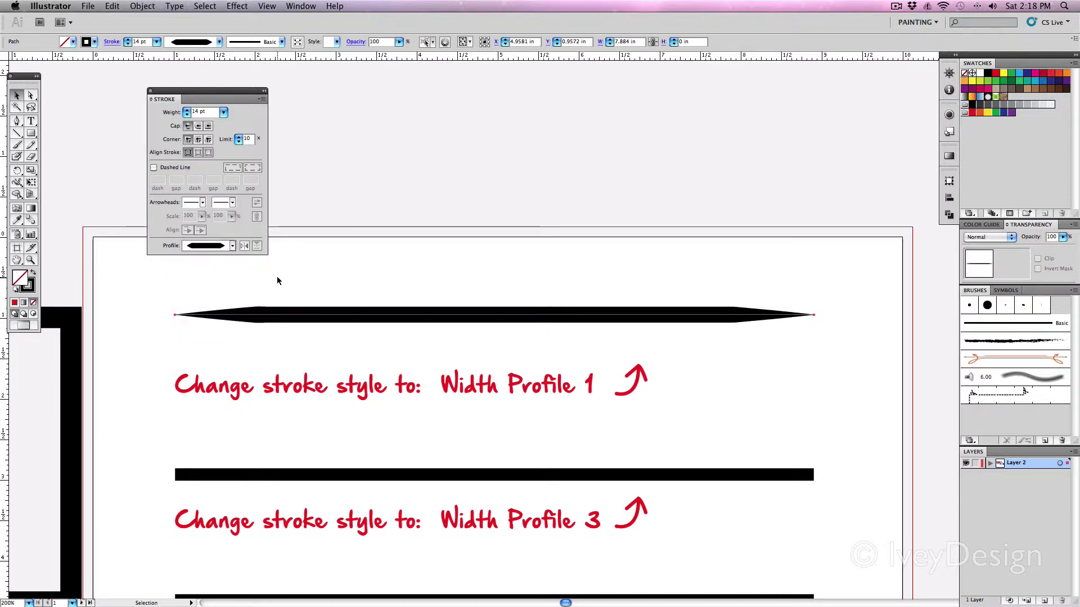
- Try Width Profile 5 and the one-sided taper of Width Profile 4 on the top line's stroke
{"action": "left_click", "coordinate": [233, 246]}
{"action": "scroll", "coordinate": [235, 295], "scroll_direction": "down", "scroll_amount": 2}
{"action": "left_click", "coordinate": [235, 295]}
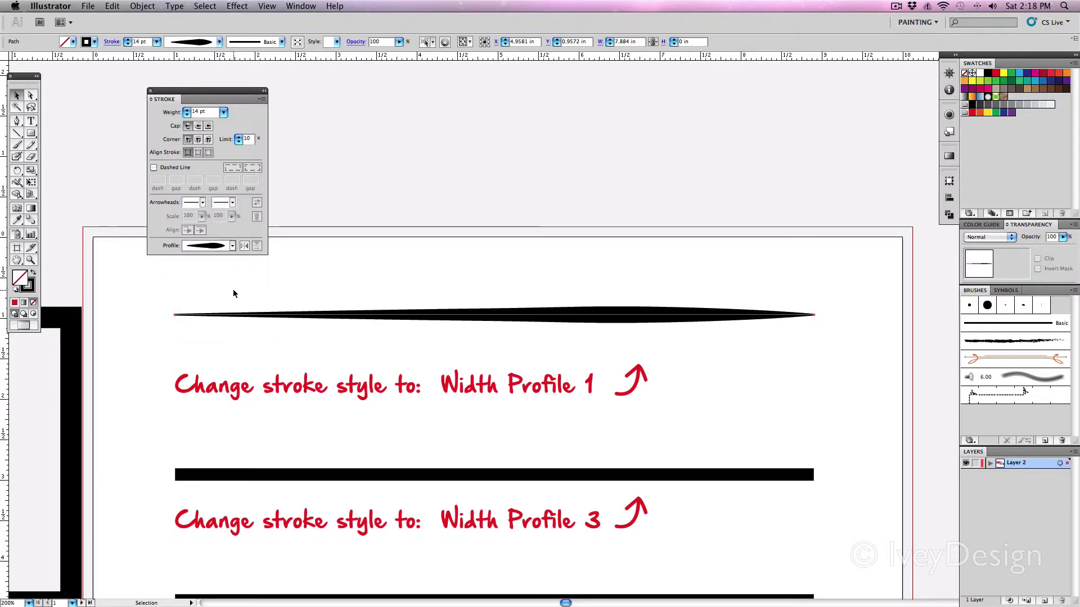
{"action": "left_click", "coordinate": [232, 246]}
{"action": "left_click", "coordinate": [222, 304]}
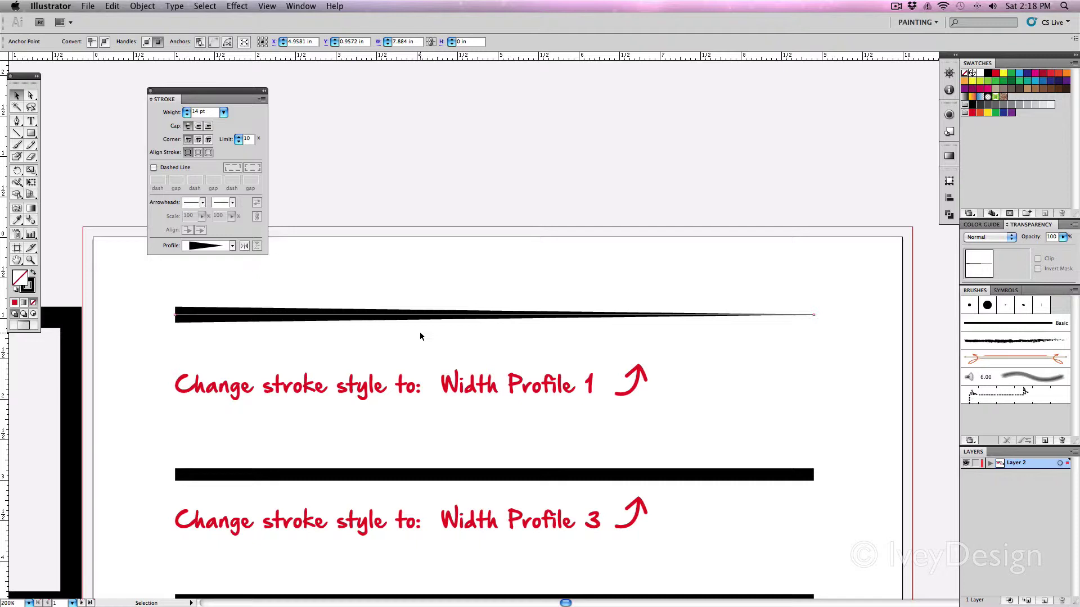
- Select the square beside the artboard and apply Width Profile 1 to its stroke, leaving it deselected
{"action": "scroll", "coordinate": [419, 336], "scroll_direction": "left", "scroll_amount": 10}
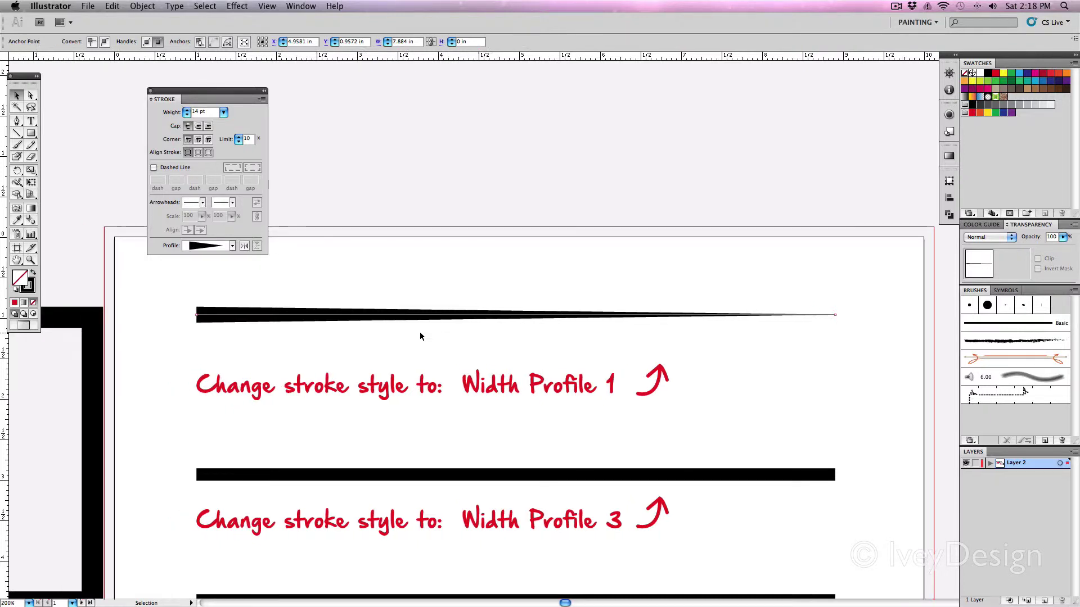
{"action": "scroll", "coordinate": [417, 335], "scroll_direction": "down", "scroll_amount": 1}
{"action": "left_click_drag", "start_coordinate": [391, 210], "coordinate": [459, 293]}
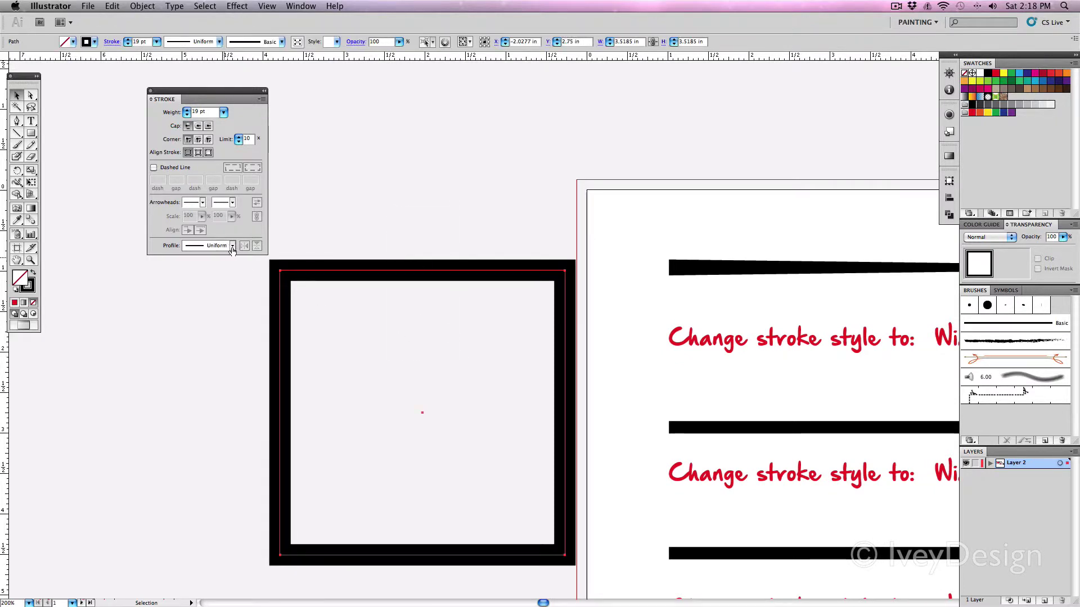
{"action": "left_click", "coordinate": [232, 245]}
{"action": "left_click", "coordinate": [223, 289]}
{"action": "left_click", "coordinate": [362, 224]}
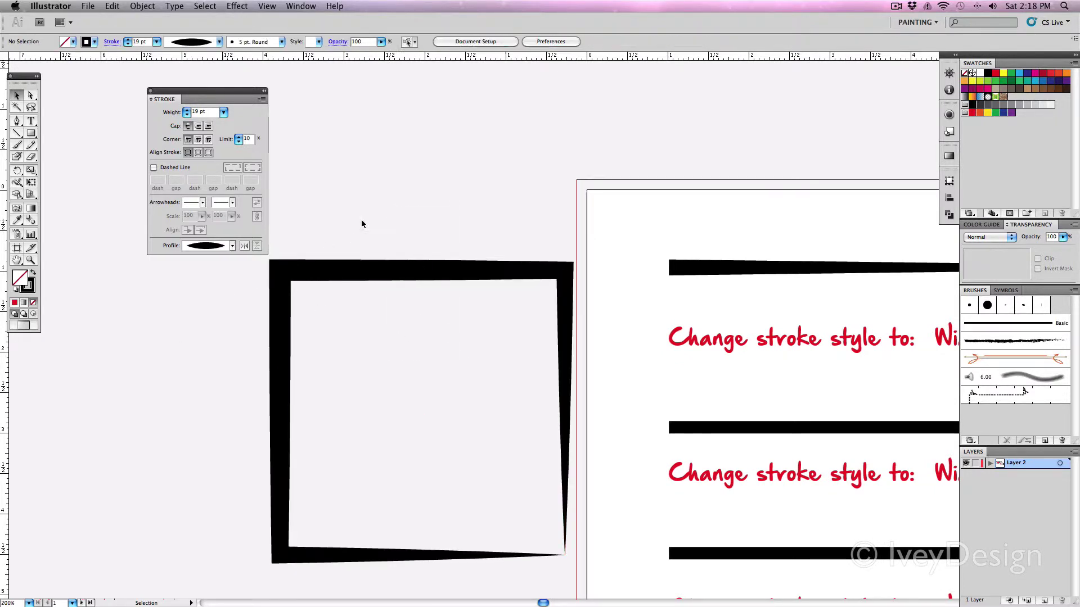
- Change the square's stroke to Width Profile 6 and deselect it
{"action": "left_click", "coordinate": [395, 271]}
{"action": "left_click", "coordinate": [232, 246]}
{"action": "scroll", "coordinate": [248, 319], "scroll_direction": "down", "scroll_amount": 2}
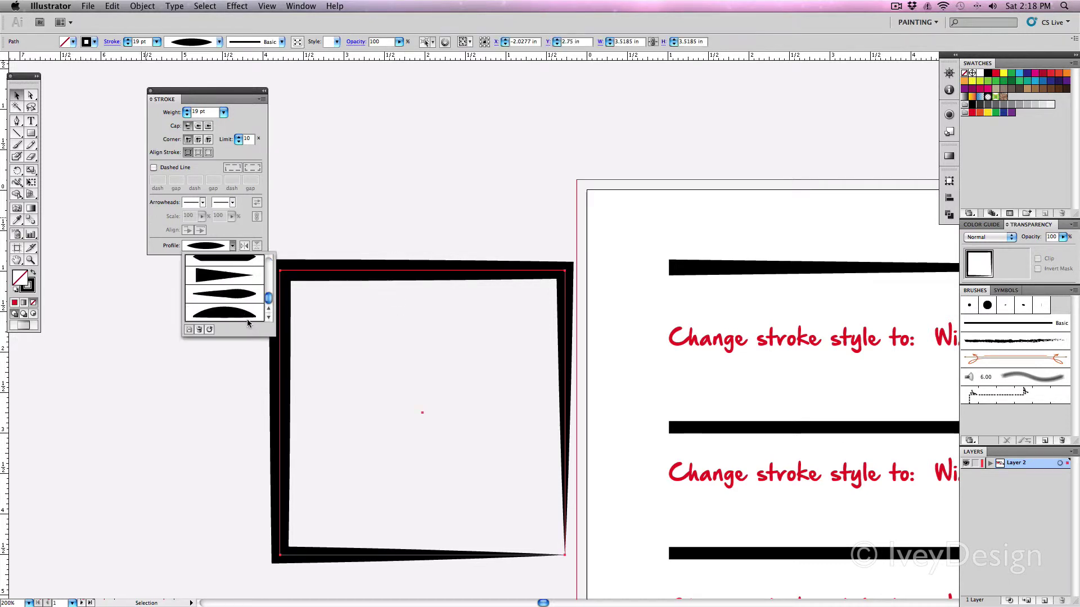
{"action": "left_click", "coordinate": [245, 315]}
{"action": "left_click", "coordinate": [385, 302]}
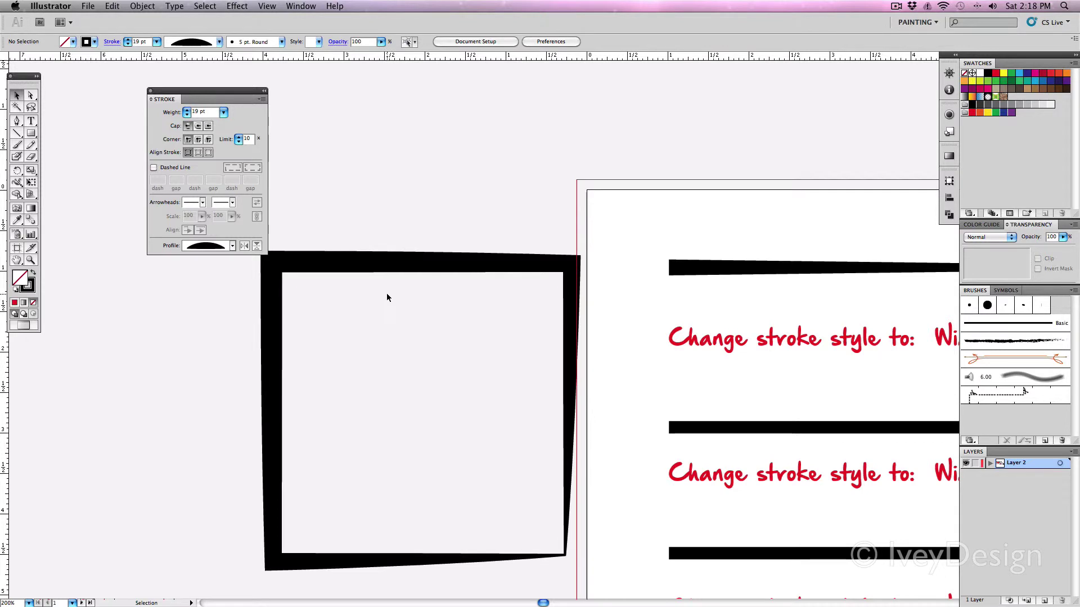
- Delete the square beside the artboard
{"action": "key", "text": "super+0"}
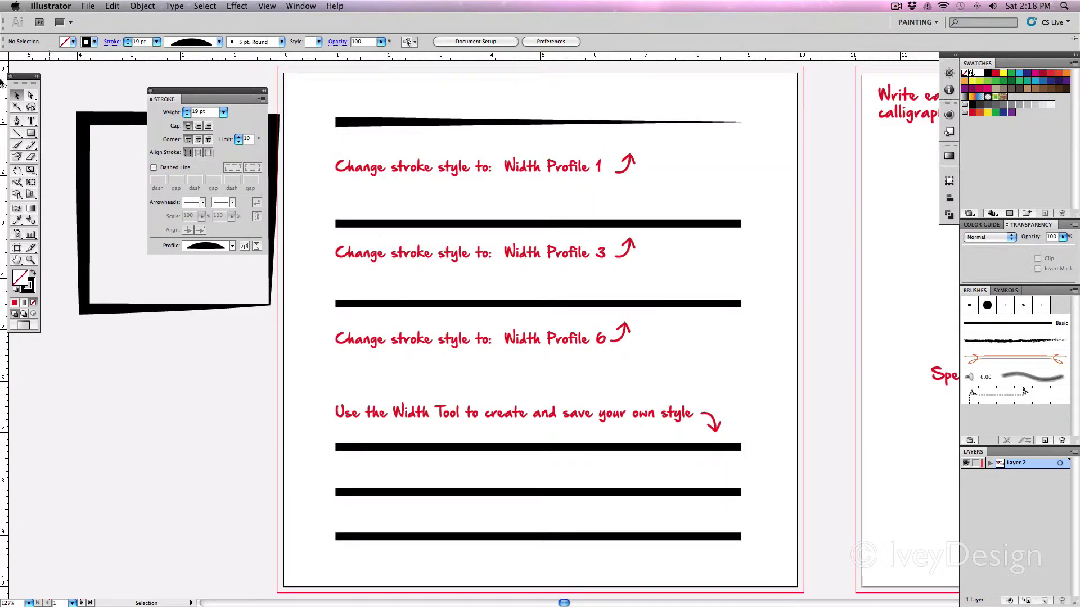
{"action": "left_click", "coordinate": [103, 115]}
{"action": "key", "text": "Delete"}
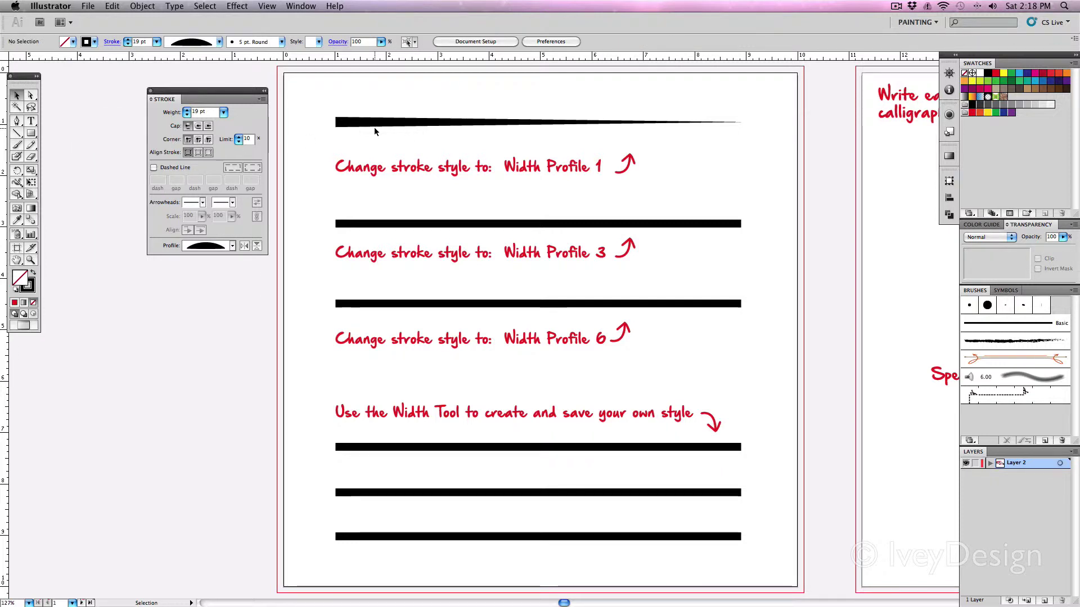
- Select the top line above the Width Profile 1 text and set its stroke to Width Profile 1
{"action": "left_click_drag", "start_coordinate": [380, 113], "coordinate": [476, 134]}
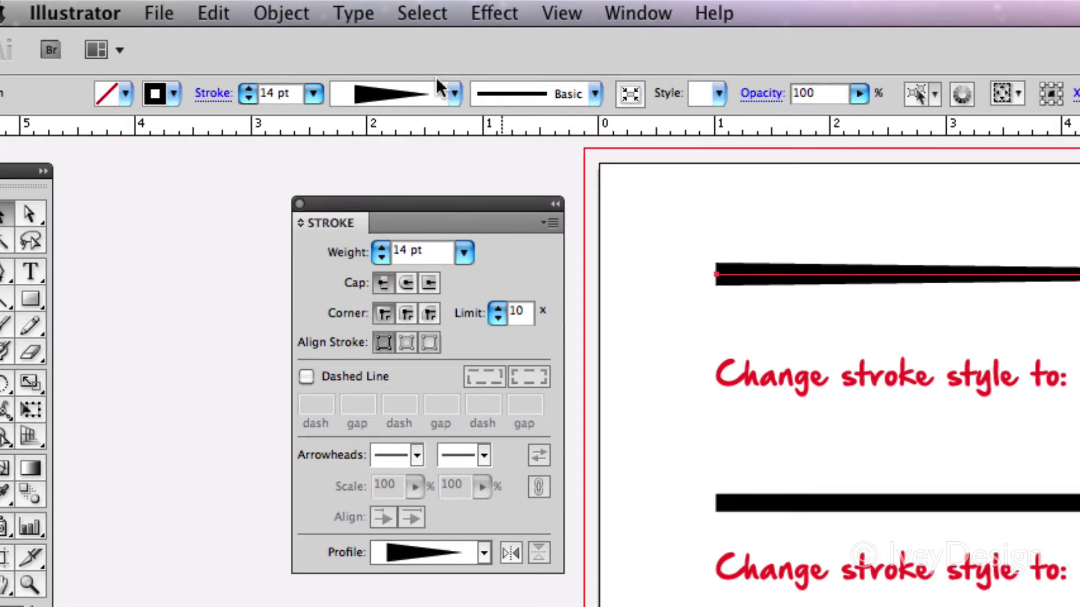
{"action": "left_click", "coordinate": [454, 93]}
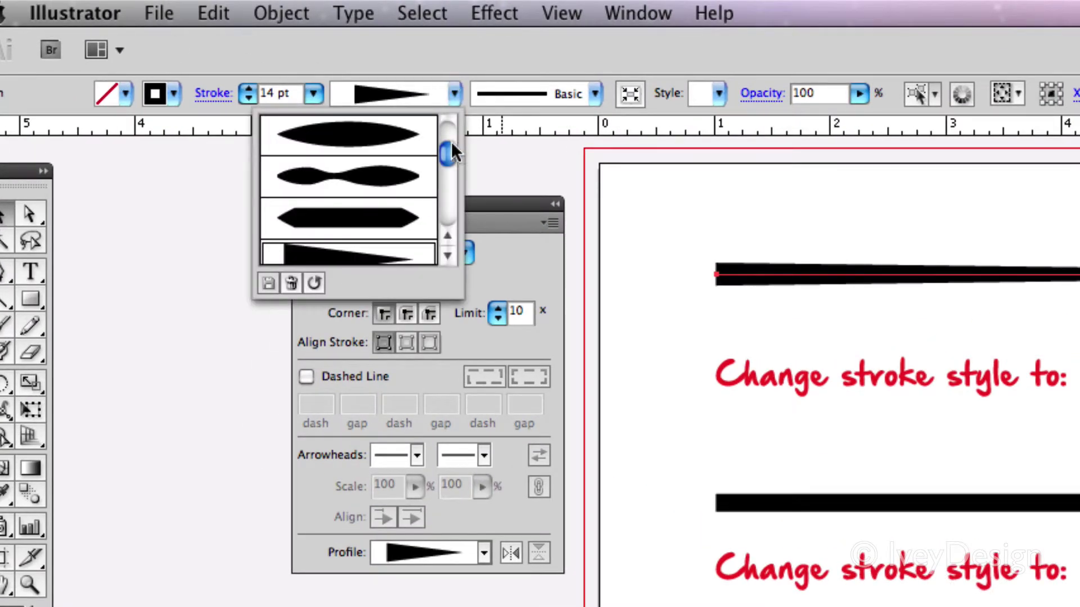
{"action": "left_click", "coordinate": [343, 137]}
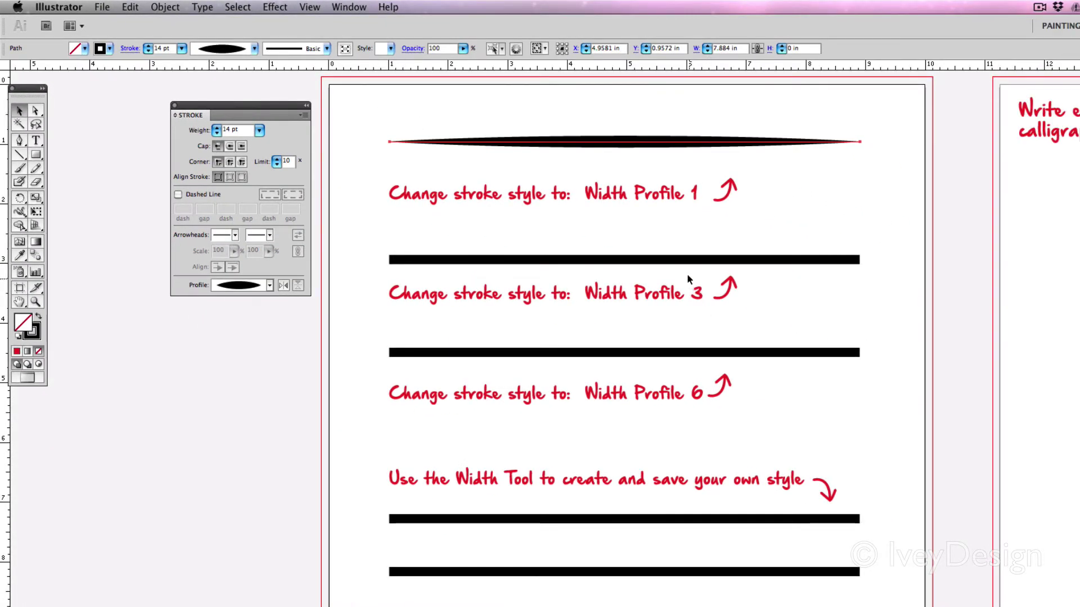
- Apply Width Profile 3 to the line above the Width Profile 3 text and deselect it
{"action": "left_click", "coordinate": [645, 258]}
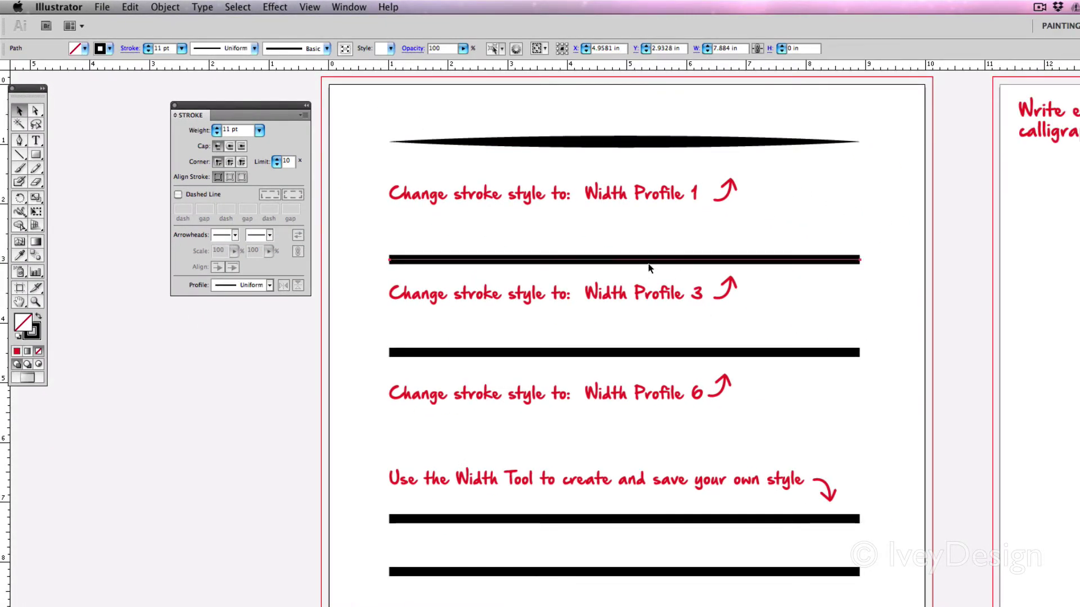
{"action": "left_click", "coordinate": [239, 49]}
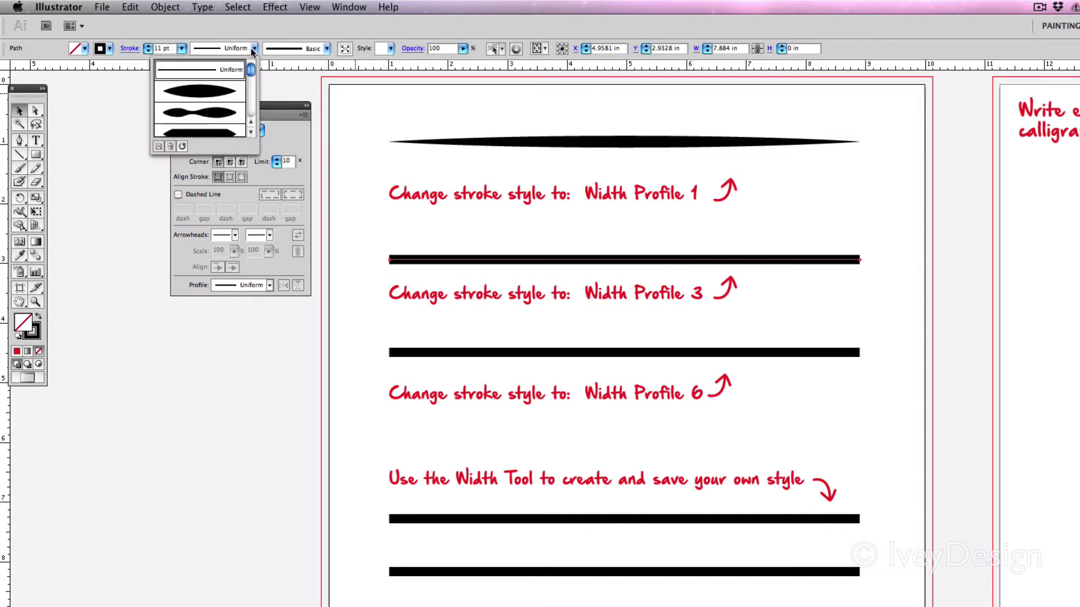
{"action": "left_click", "coordinate": [212, 127]}
{"action": "left_click", "coordinate": [615, 345]}
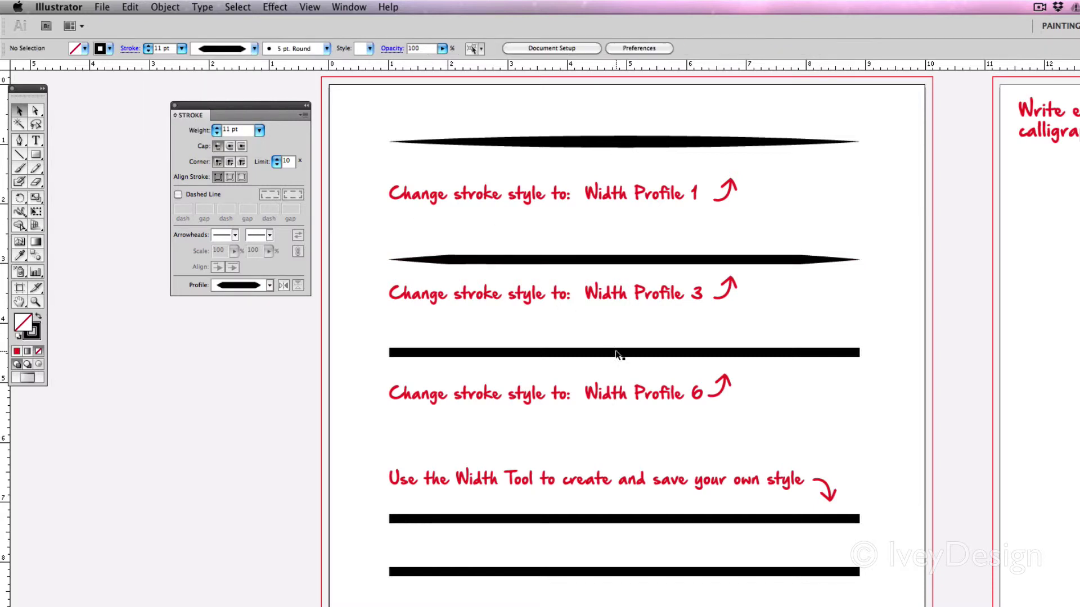
- Apply Width Profile 6 to the line above the Width Profile 6 text
{"action": "left_click", "coordinate": [613, 353]}
{"action": "left_click", "coordinate": [254, 48]}
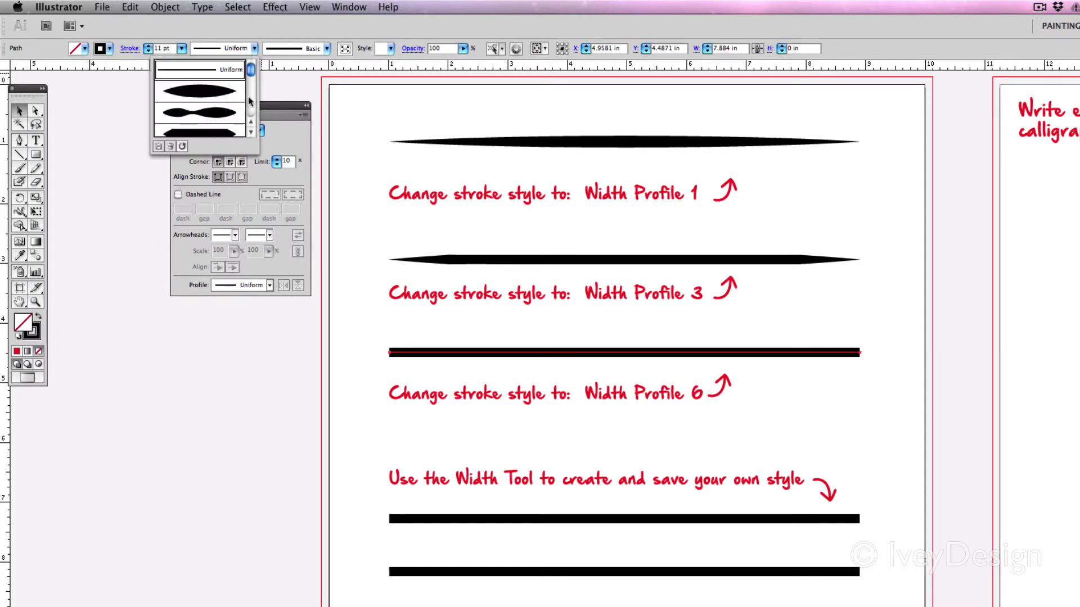
{"action": "scroll", "coordinate": [208, 114], "scroll_direction": "down", "scroll_amount": 3}
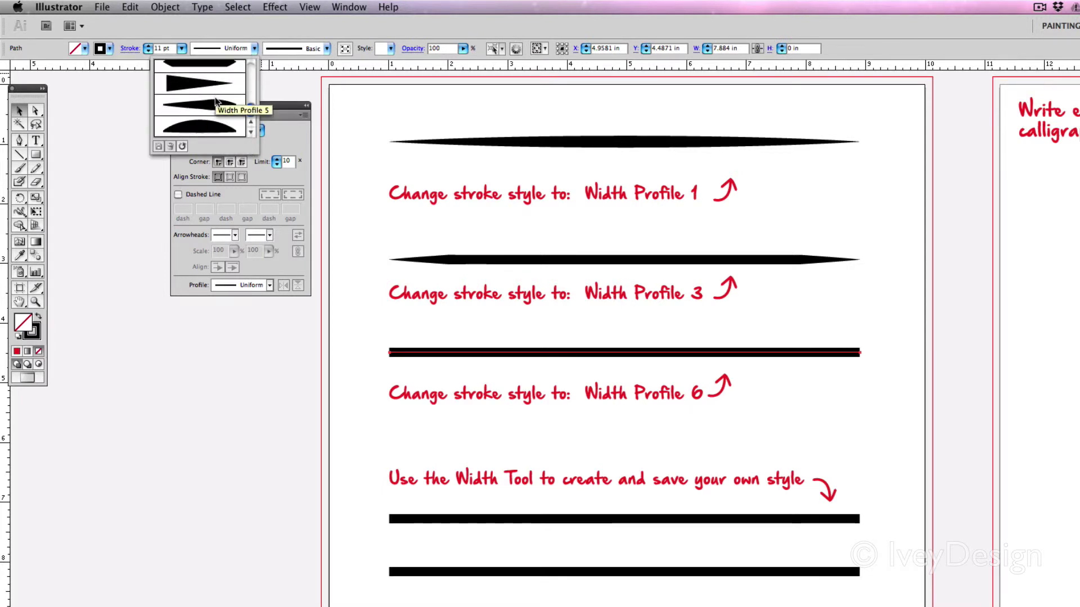
{"action": "left_click", "coordinate": [204, 125]}
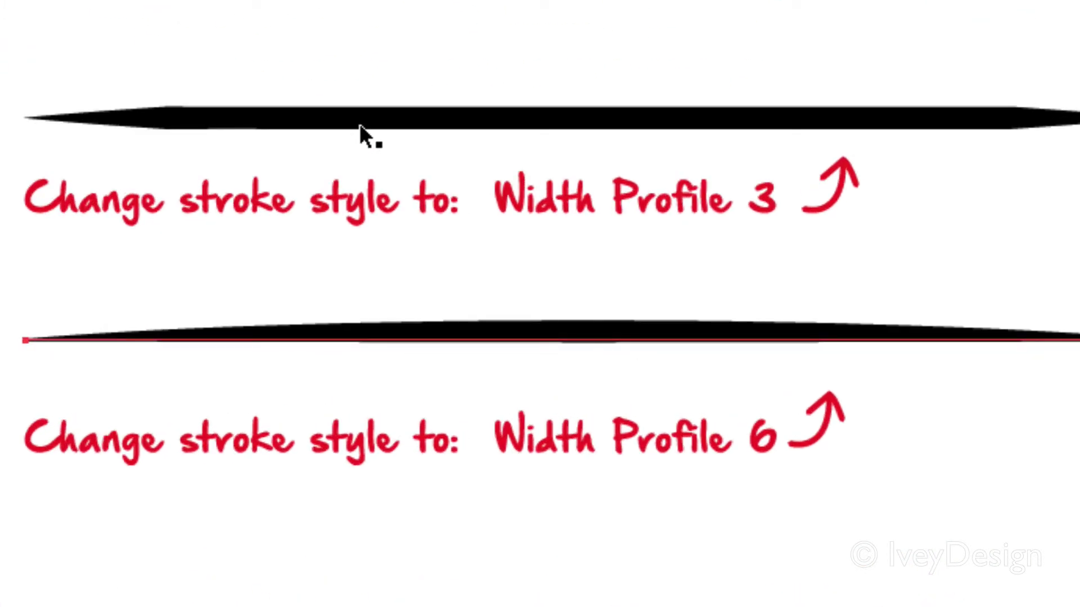
- Select the Width Profile 3 line and the Width Profile 6 line in turn to compare where each path runs within its stroke
{"action": "left_click", "coordinate": [360, 121]}
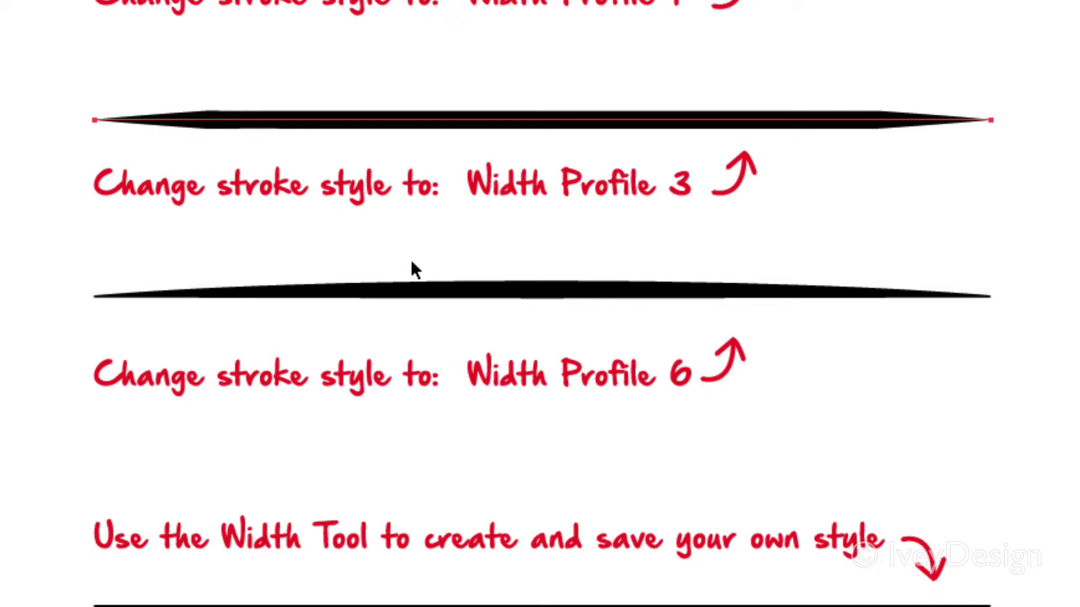
{"action": "left_click", "coordinate": [470, 293]}
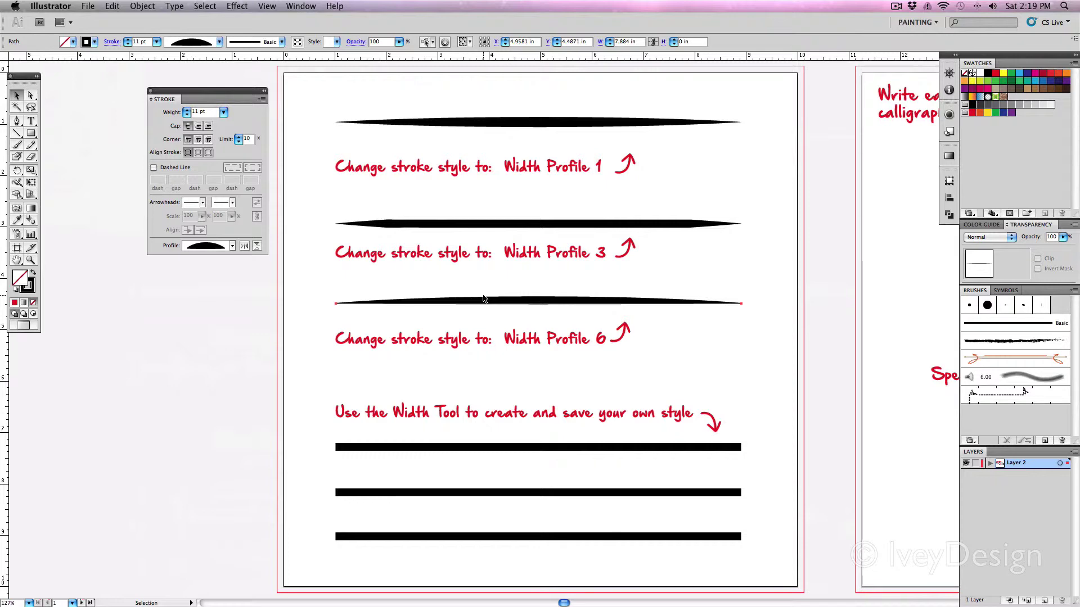
- Dock the floating Stroke panel with the Swatches panel so it no longer covers the artwork
{"action": "scroll", "coordinate": [475, 471], "scroll_direction": "down", "scroll_amount": 2}
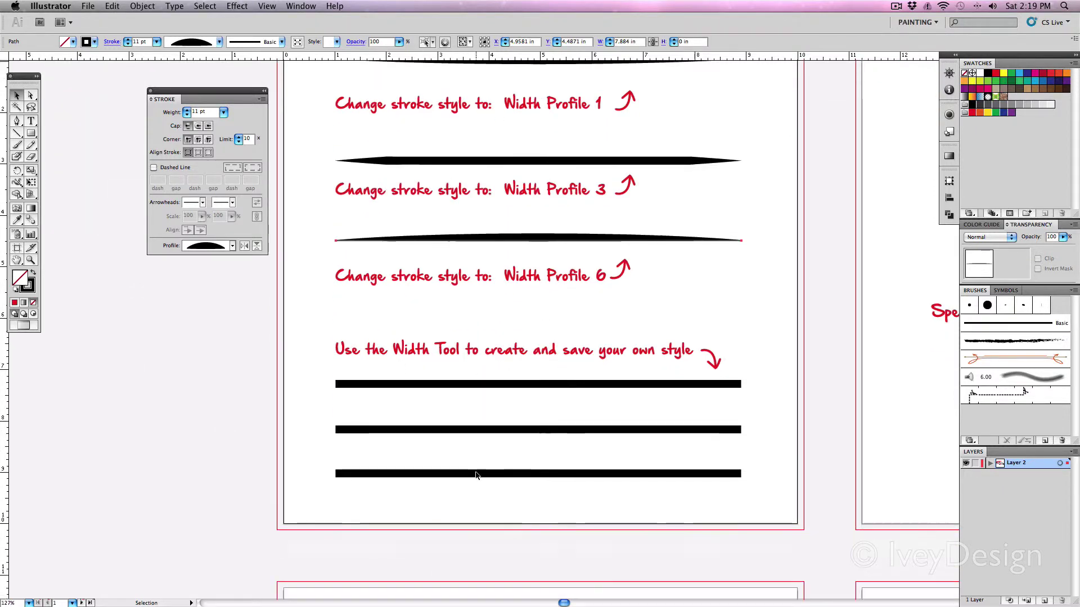
{"action": "key", "text": "super+equal"}
{"action": "key", "text": "super+equal"}
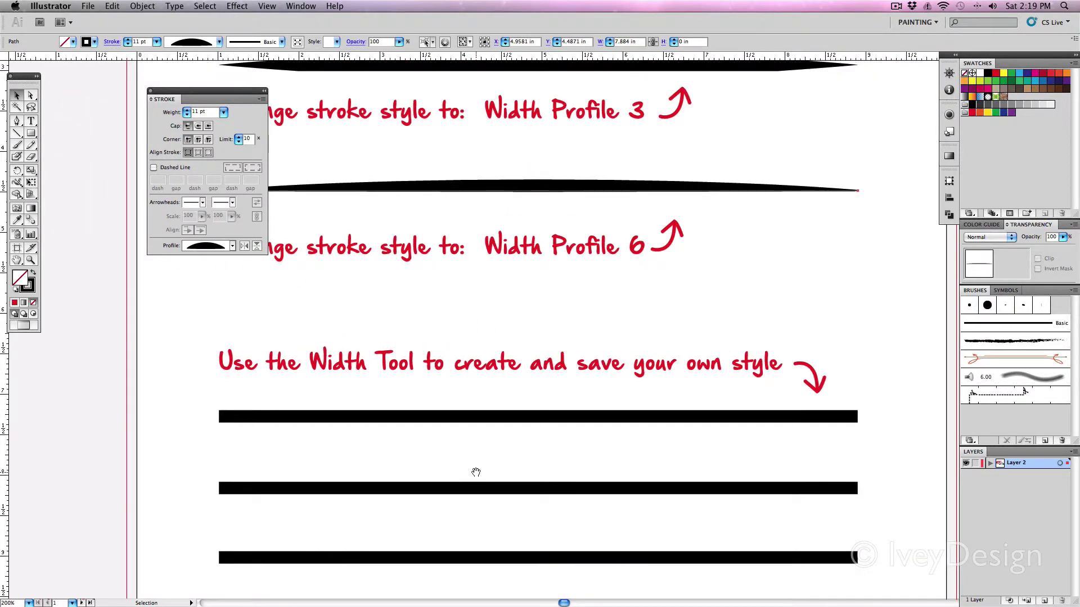
{"action": "left_click_drag", "start_coordinate": [476, 472], "coordinate": [454, 422]}
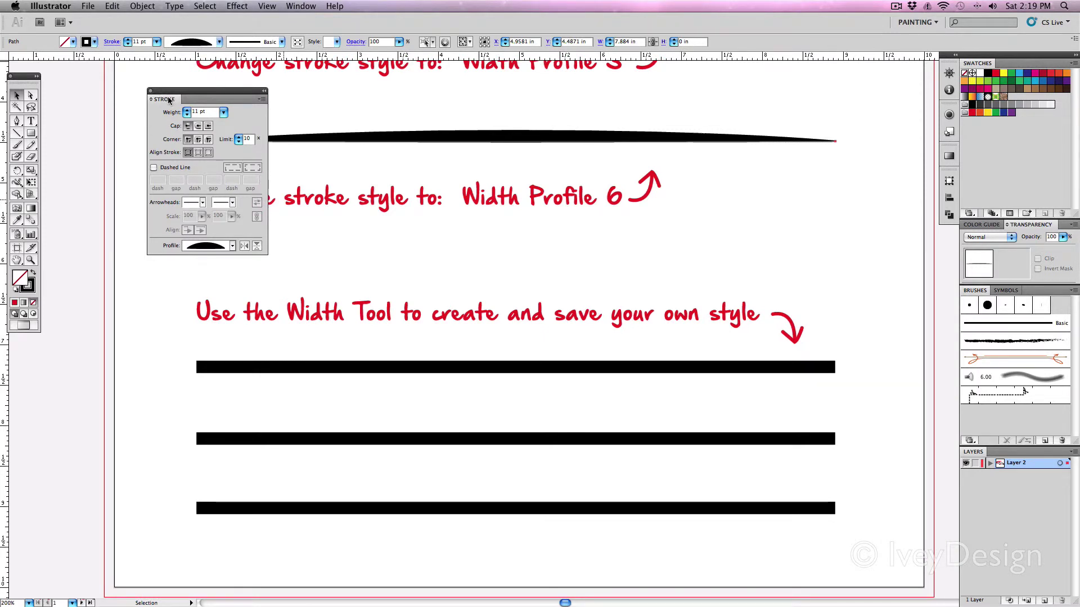
{"action": "left_click_drag", "start_coordinate": [168, 100], "coordinate": [1011, 63]}
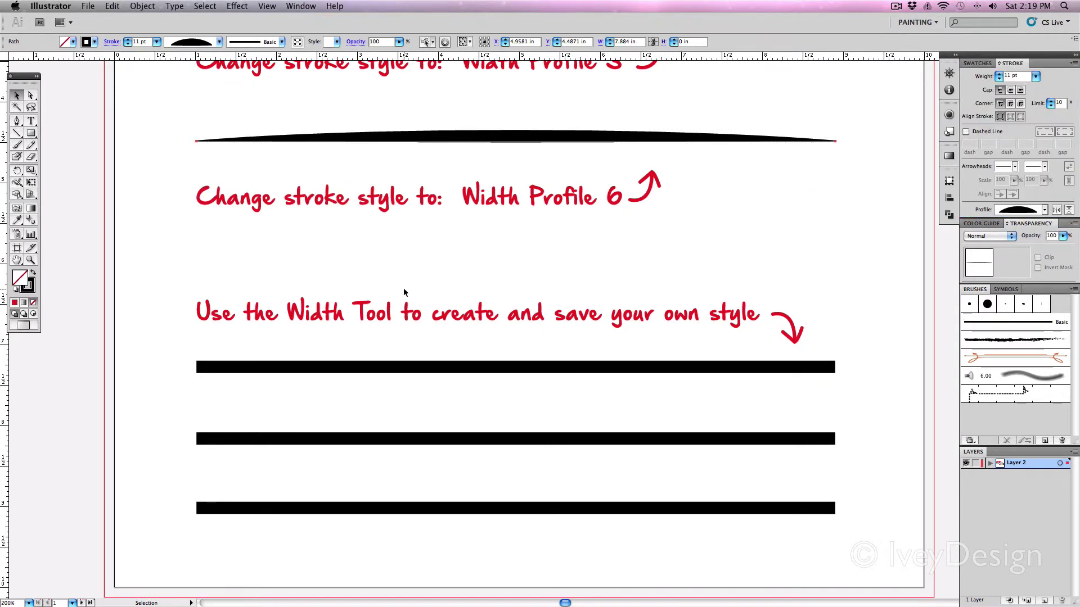
- With the Width Tool, widen the first line below the Width Tool text near its left end to about 37.8 pt
{"action": "scroll", "coordinate": [403, 292], "scroll_direction": "down", "scroll_amount": 2}
{"action": "key", "text": "super+equal"}
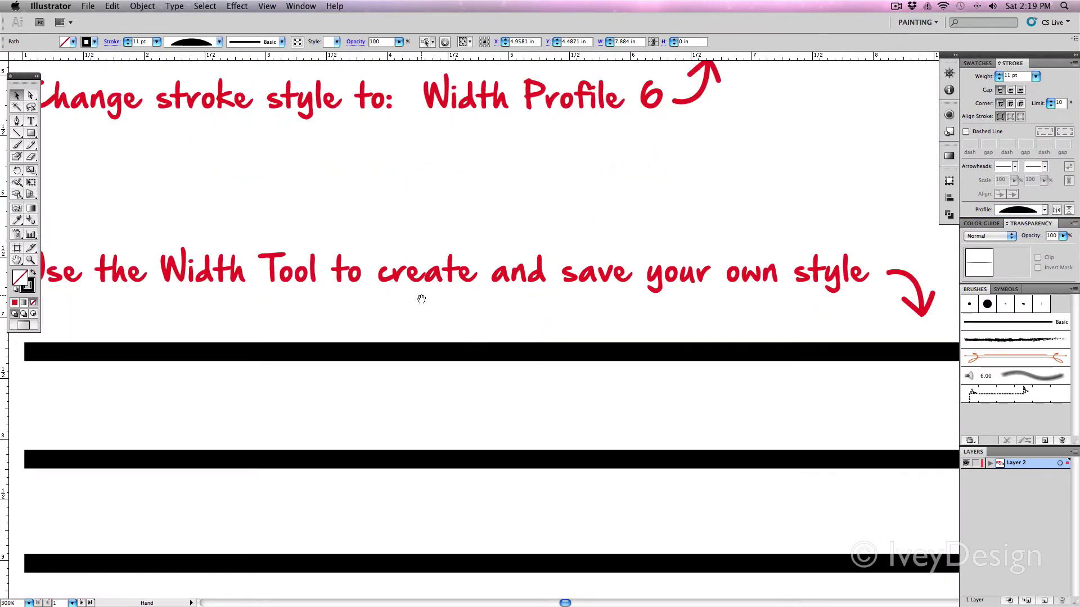
{"action": "left_click_drag", "start_coordinate": [421, 299], "coordinate": [492, 255]}
{"action": "left_click_drag", "start_coordinate": [119, 291], "coordinate": [184, 342]}
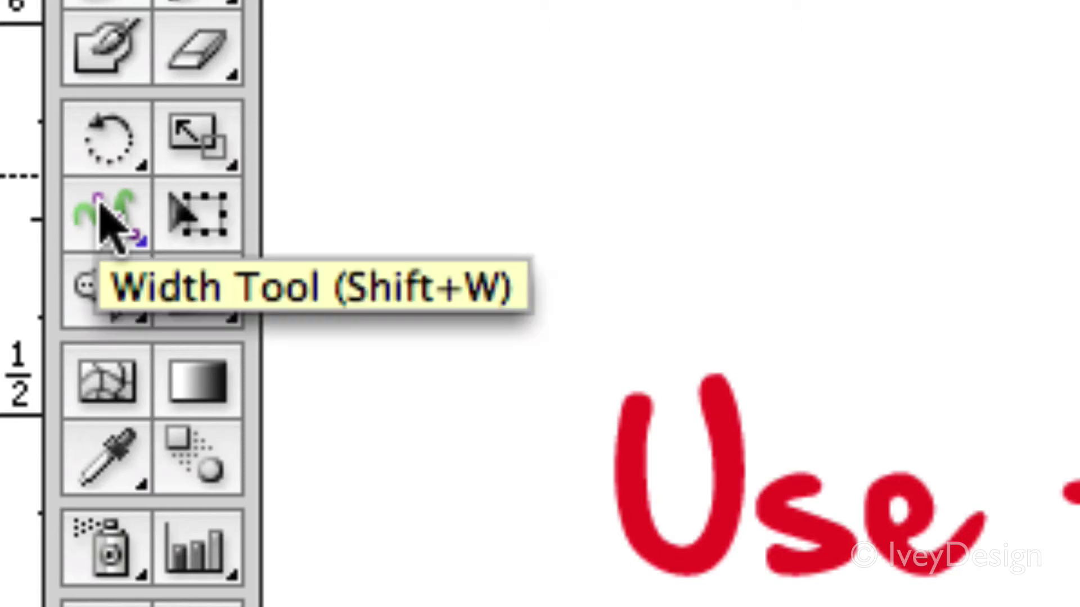
{"action": "left_click", "coordinate": [106, 225]}
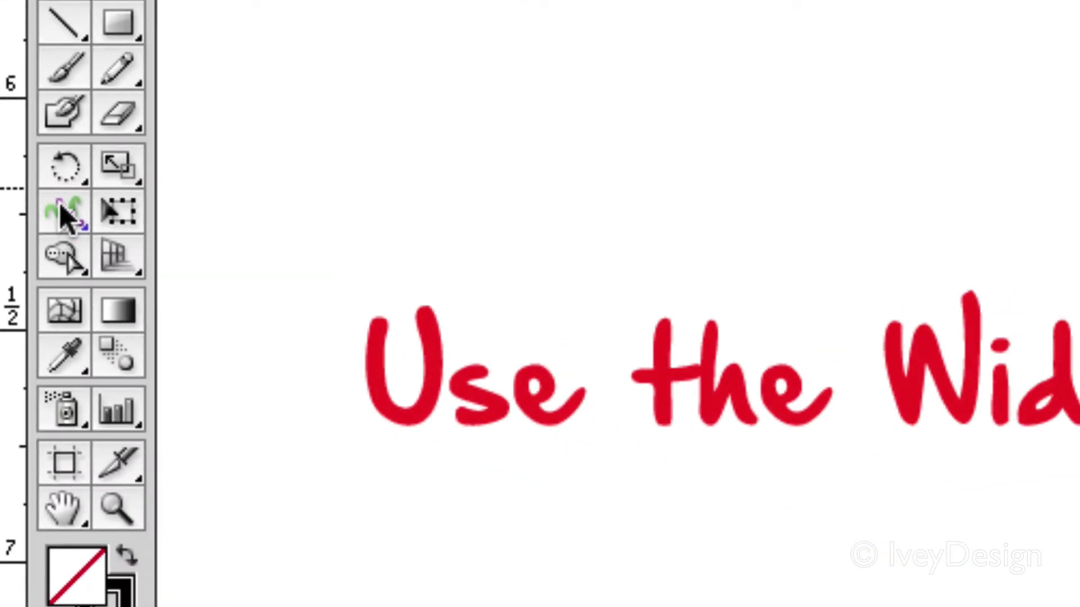
{"action": "left_click", "coordinate": [66, 217]}
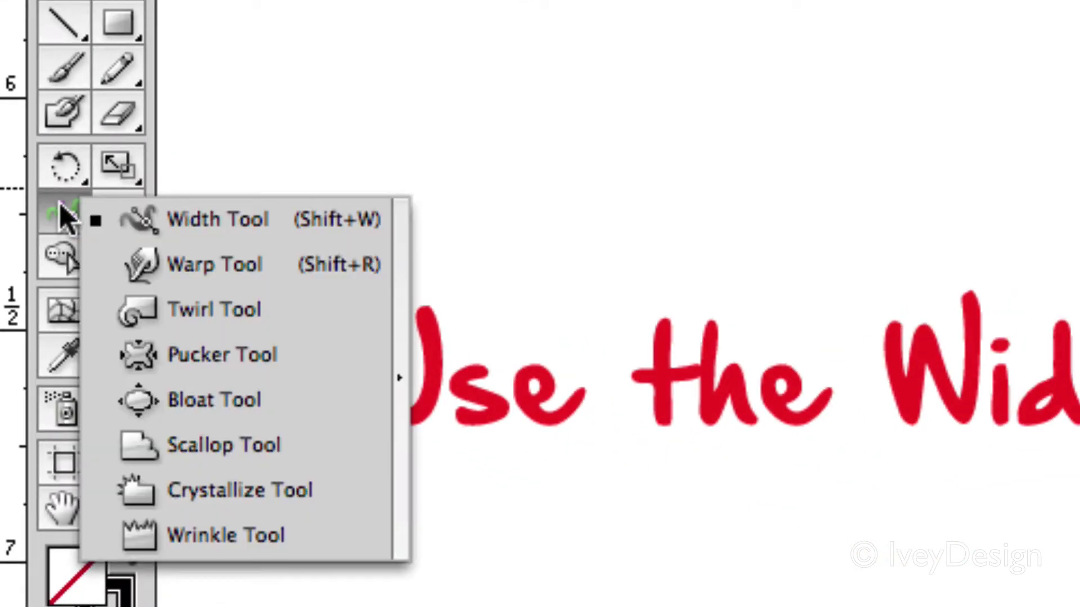
{"action": "left_click", "coordinate": [63, 212]}
{"action": "left_click_drag", "start_coordinate": [62, 215], "coordinate": [188, 218]}
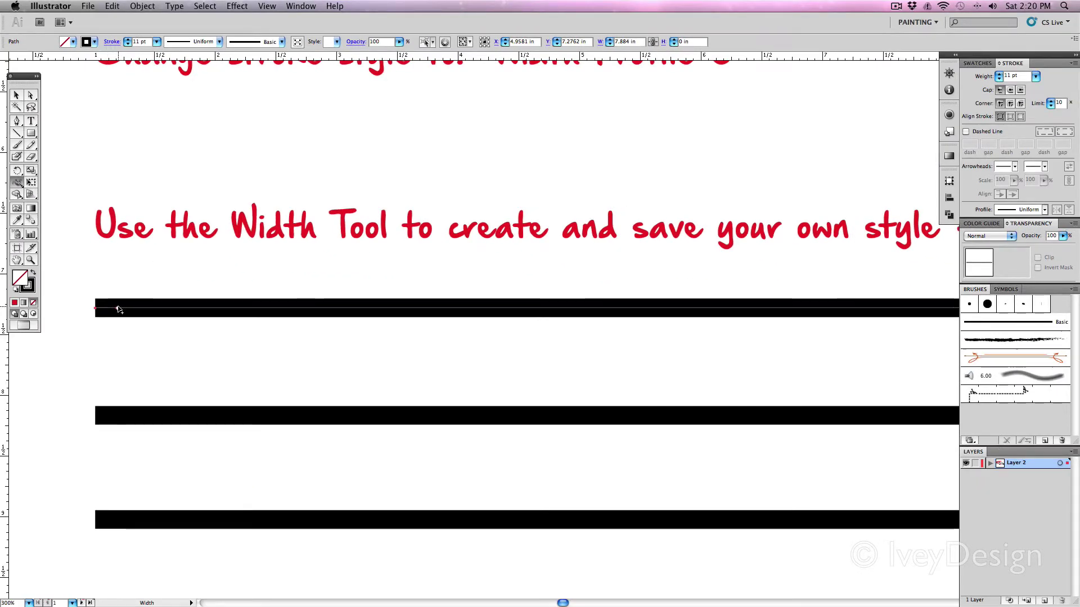
{"action": "mouse_move", "coordinate": [117, 308]}
{"action": "left_mouse_down"}
{"action": "mouse_move", "coordinate": [117, 261]}
{"action": "mouse_move", "coordinate": [118, 287]}
{"action": "mouse_move", "coordinate": [117, 276]}
{"action": "left_mouse_up"}
- Add a narrow width point about a fifth of the way along the first line and widen its middle to about 55.8 pt
{"action": "key", "text": "super+minus"}
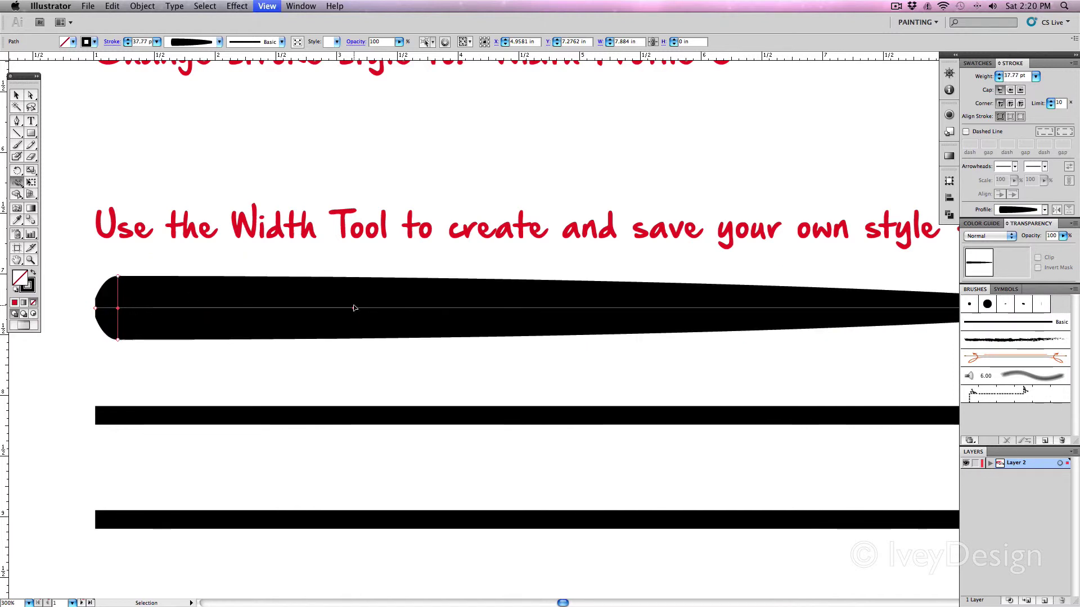
{"action": "left_click_drag", "start_coordinate": [381, 316], "coordinate": [377, 321]}
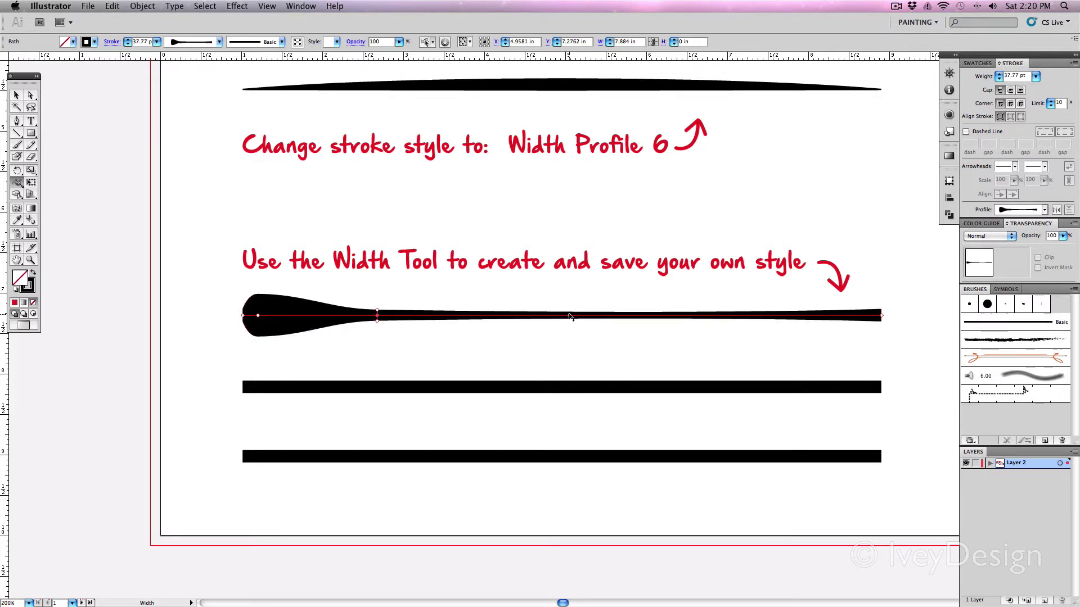
{"action": "left_click_drag", "start_coordinate": [569, 316], "coordinate": [569, 285]}
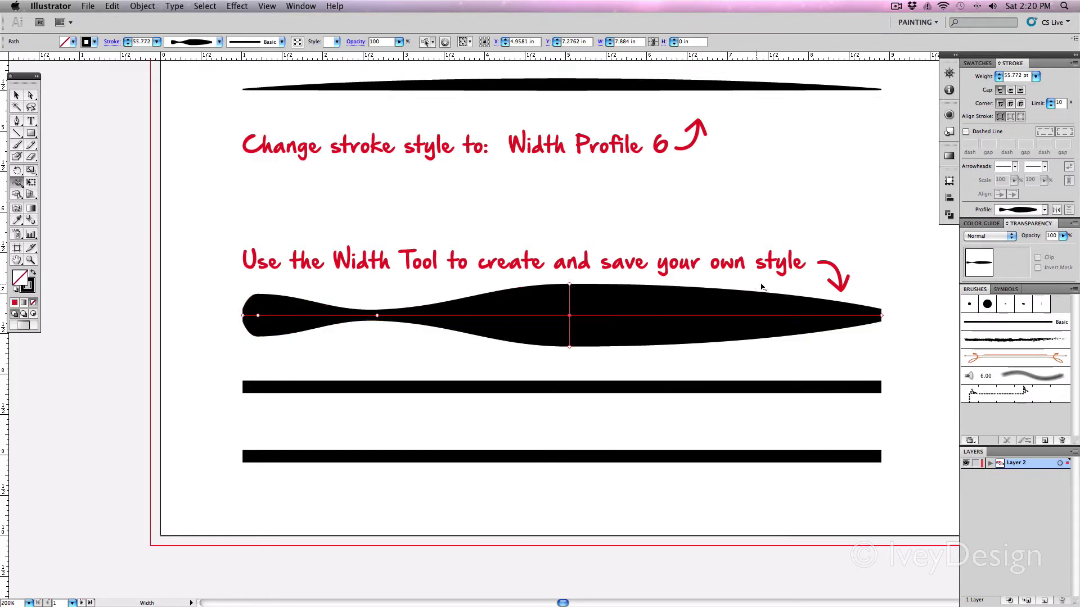
- Add a width point on the first line's right half, shift it further right, and flare the line's right end
{"action": "mouse_move", "coordinate": [759, 295]}
{"action": "left_mouse_down"}
{"action": "mouse_move", "coordinate": [757, 314]}
{"action": "mouse_move", "coordinate": [744, 316]}
{"action": "mouse_move", "coordinate": [648, 316]}
{"action": "left_mouse_up"}
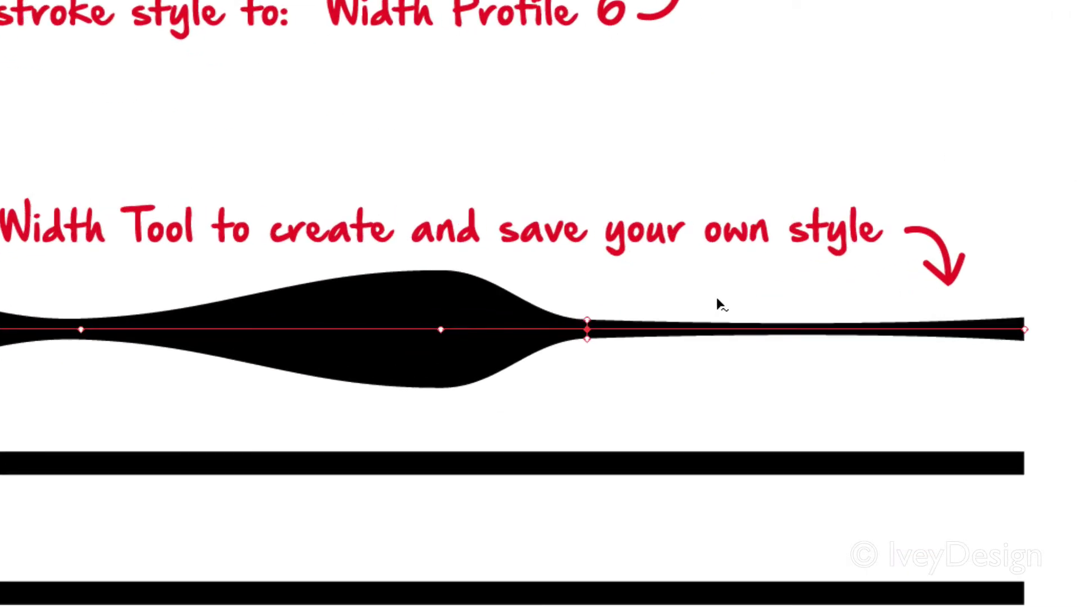
{"action": "mouse_move", "coordinate": [586, 338]}
{"action": "left_mouse_down"}
{"action": "mouse_move", "coordinate": [588, 359]}
{"action": "mouse_move", "coordinate": [560, 332]}
{"action": "mouse_move", "coordinate": [505, 338]}
{"action": "mouse_move", "coordinate": [734, 332]}
{"action": "left_mouse_up"}
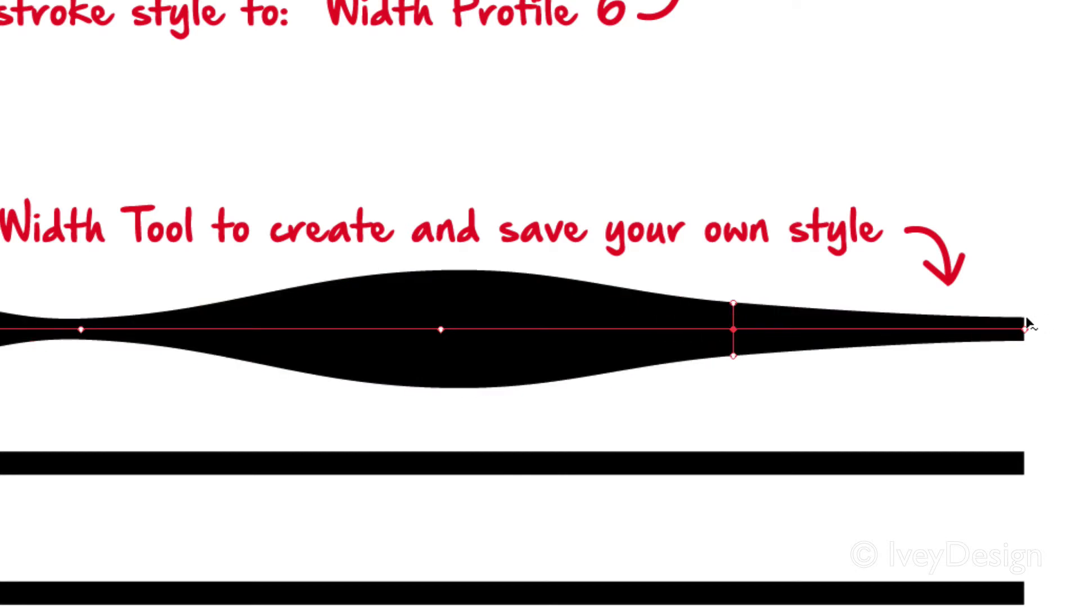
{"action": "left_click_drag", "start_coordinate": [1024, 317], "coordinate": [1029, 289]}
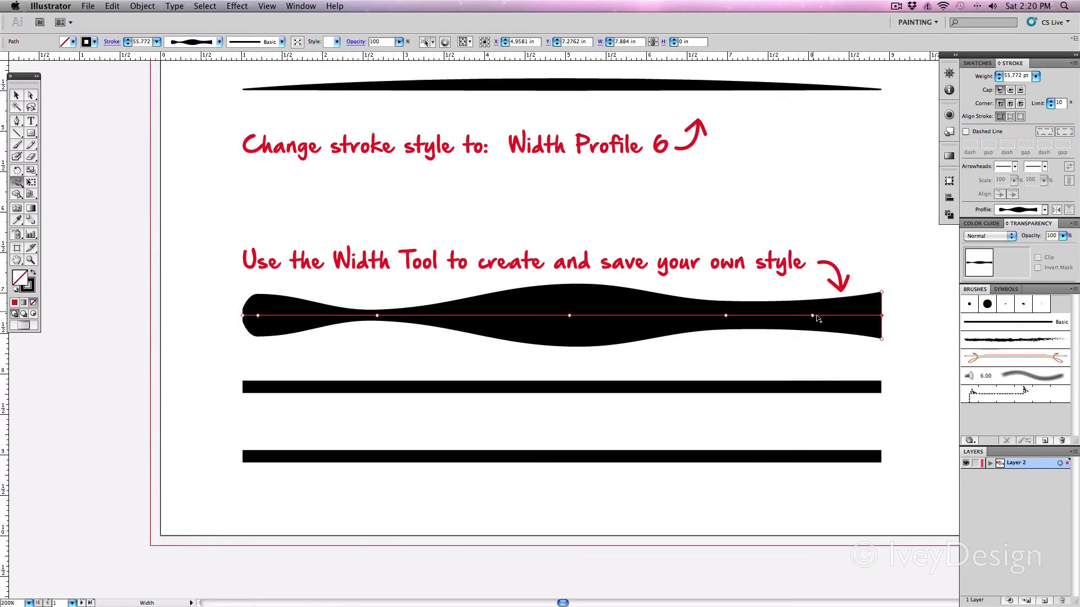
- Start adding the first line's custom width to the saved profiles and move the naming dialog near the profile list
{"action": "scroll", "coordinate": [817, 319], "scroll_direction": "up", "scroll_amount": 2}
{"action": "scroll", "coordinate": [815, 315], "scroll_direction": "down", "scroll_amount": 5}
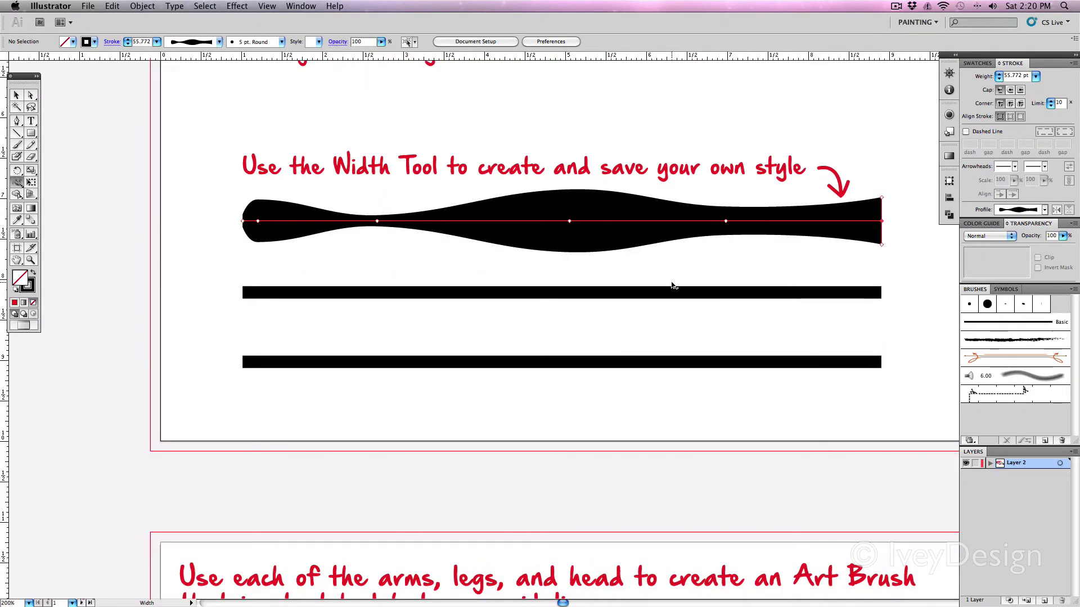
{"action": "scroll", "coordinate": [563, 304], "scroll_direction": "up", "scroll_amount": 3}
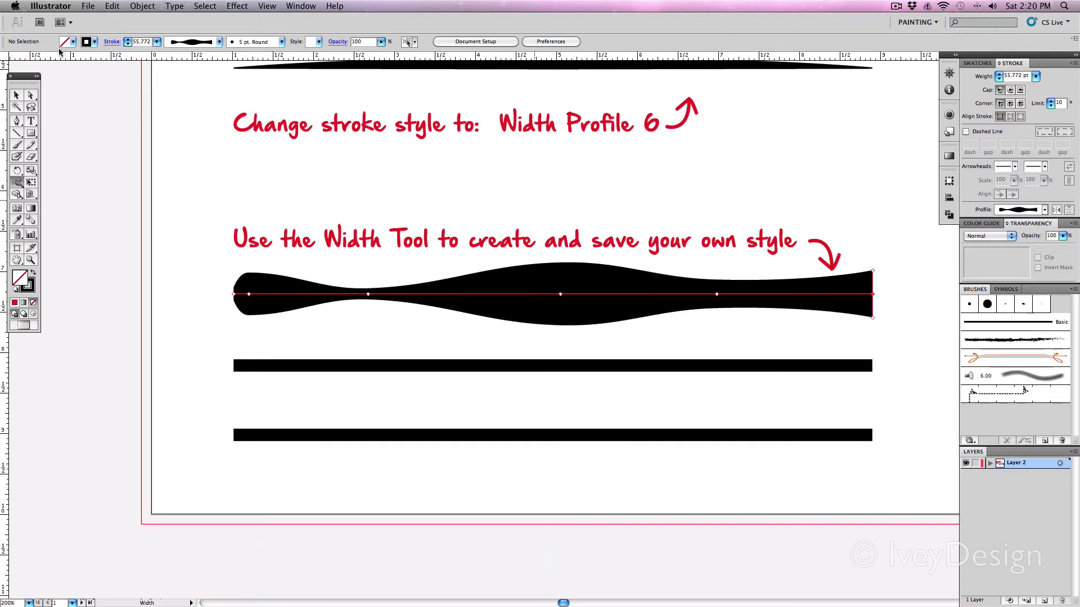
{"action": "left_click", "coordinate": [16, 95]}
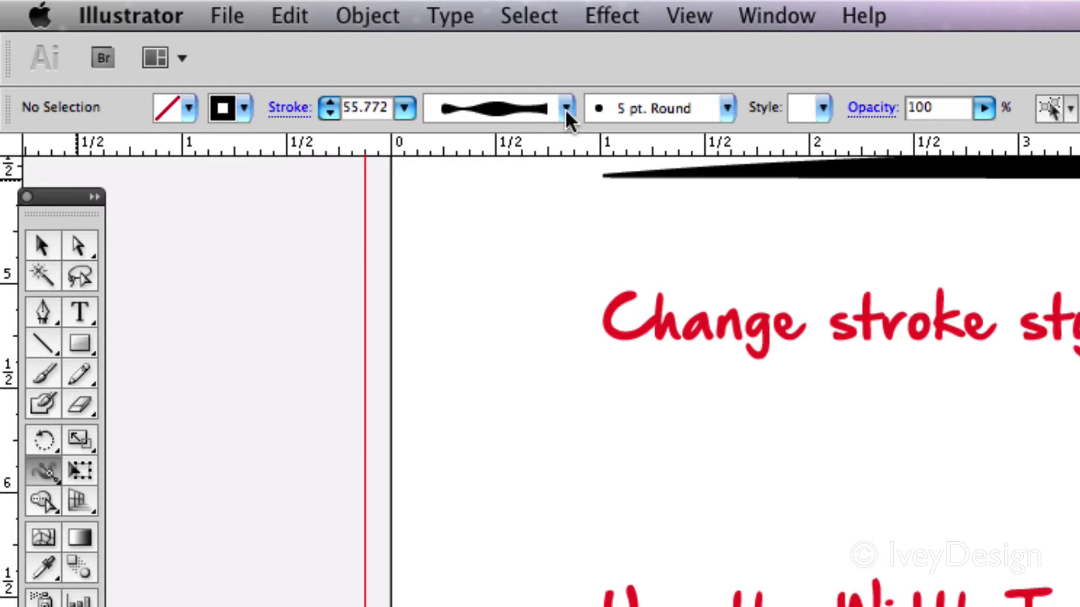
{"action": "left_click", "coordinate": [565, 107]}
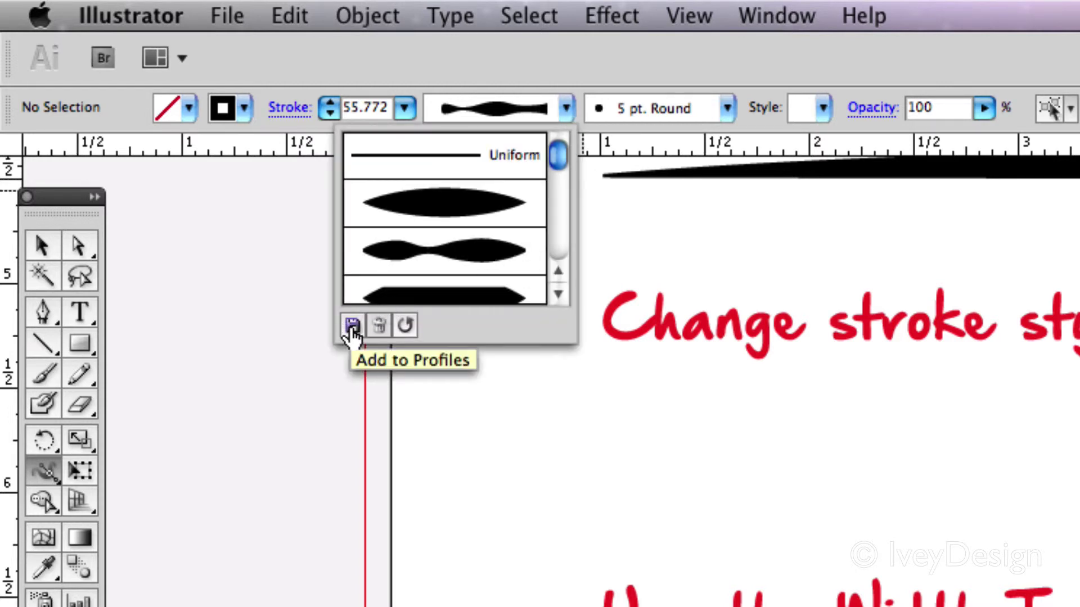
{"action": "left_click", "coordinate": [352, 326]}
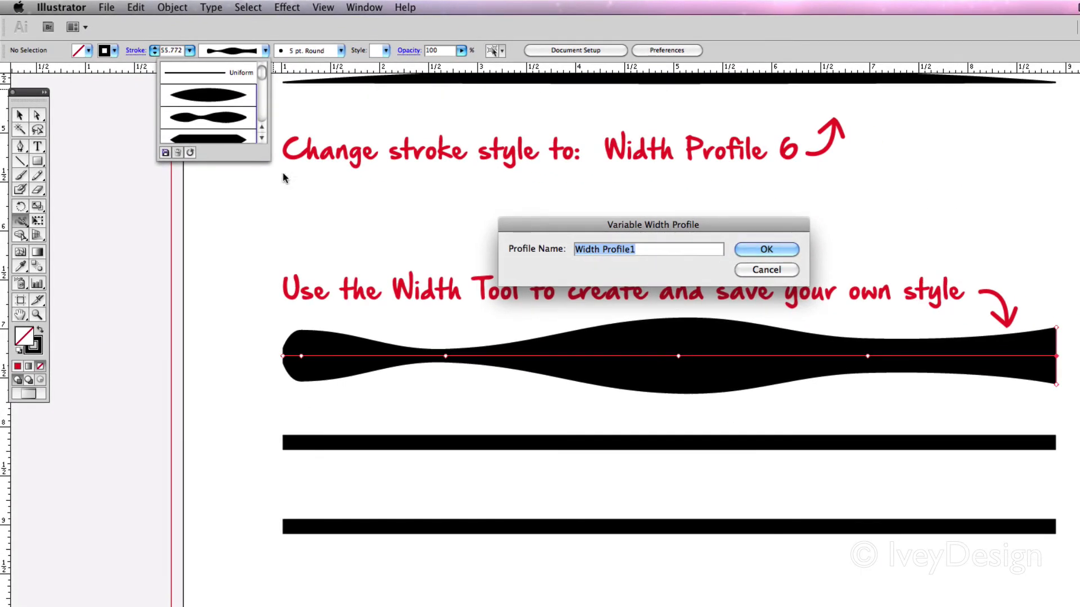
{"action": "left_click_drag", "start_coordinate": [588, 248], "coordinate": [277, 197]}
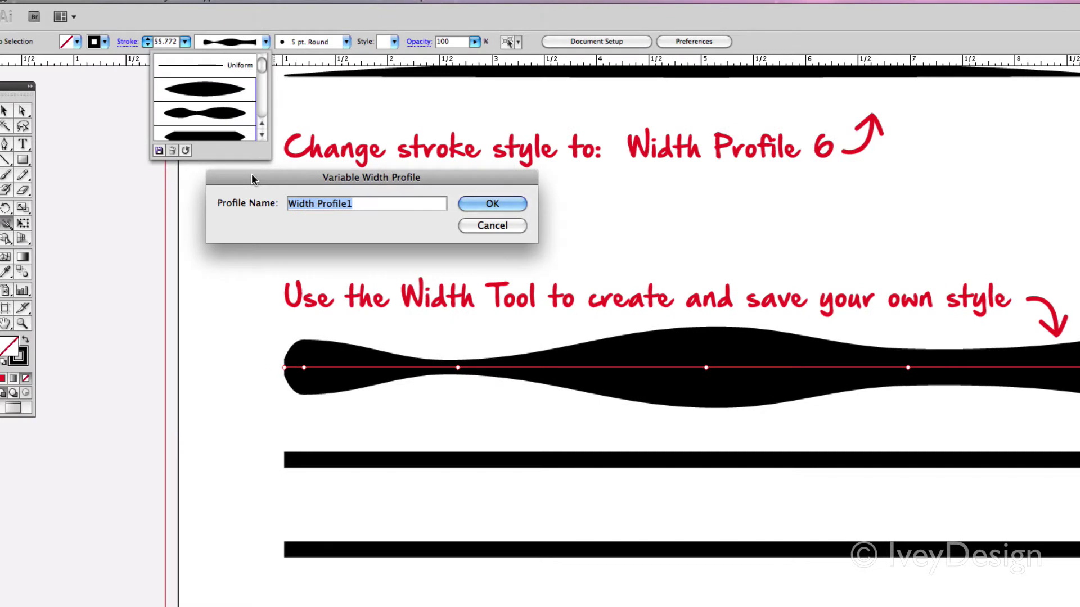
- Name the new width profile with the owner's first name followed by "Profile 1" and save it
{"action": "type", "text": "Bre"}
{"action": "key", "text": "BackSpace"}
{"action": "key", "text": "BackSpace"}
{"action": "type", "text": "nen"}
{"action": "key", "text": "BackSpace"}
{"action": "key", "text": "BackSpace"}
{"action": "key", "text": "BackSpace"}
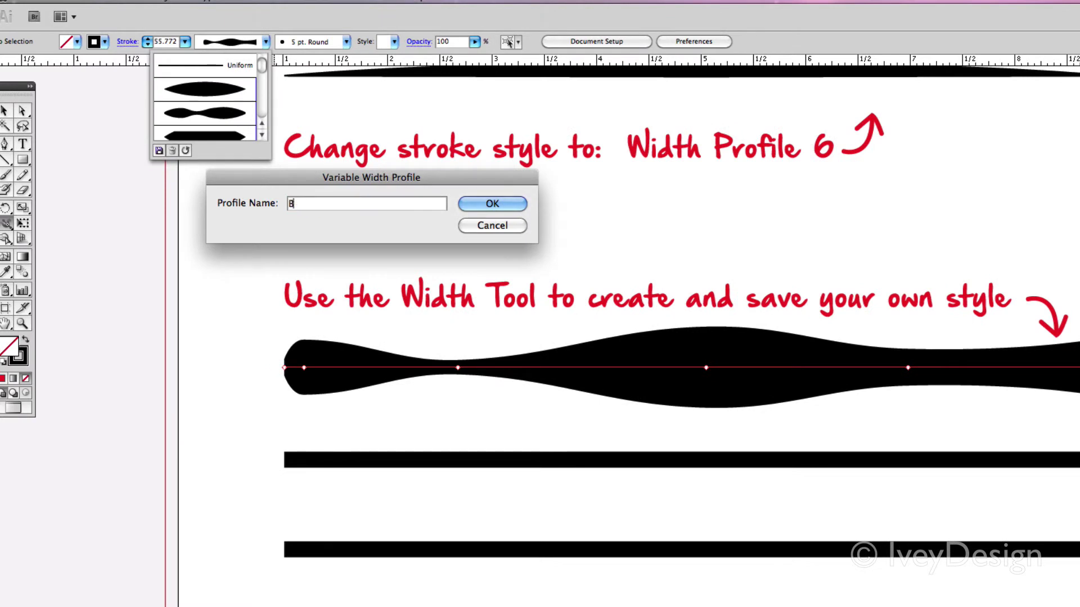
{"action": "type", "text": "ens Profiel"}
{"action": "key", "text": "BackSpace"}
{"action": "key", "text": "BackSpace"}
{"action": "type", "text": "le 1"}
{"action": "key", "text": "Return"}
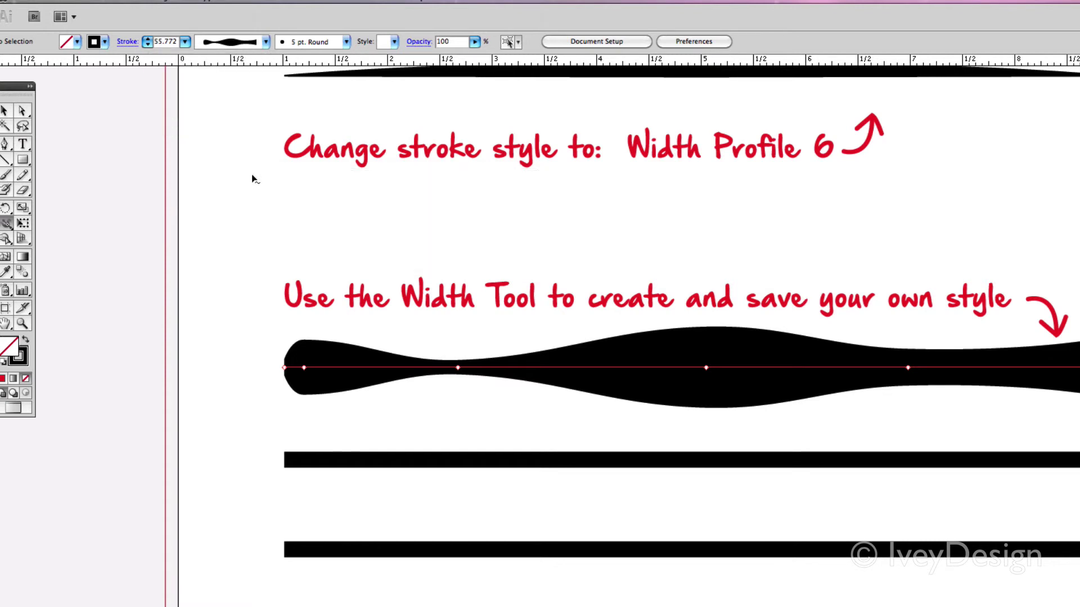
- Look through the list of width profiles for the newly saved custom profile
{"action": "left_click", "coordinate": [265, 42]}
{"action": "scroll", "coordinate": [266, 112], "scroll_direction": "down", "scroll_amount": 3}
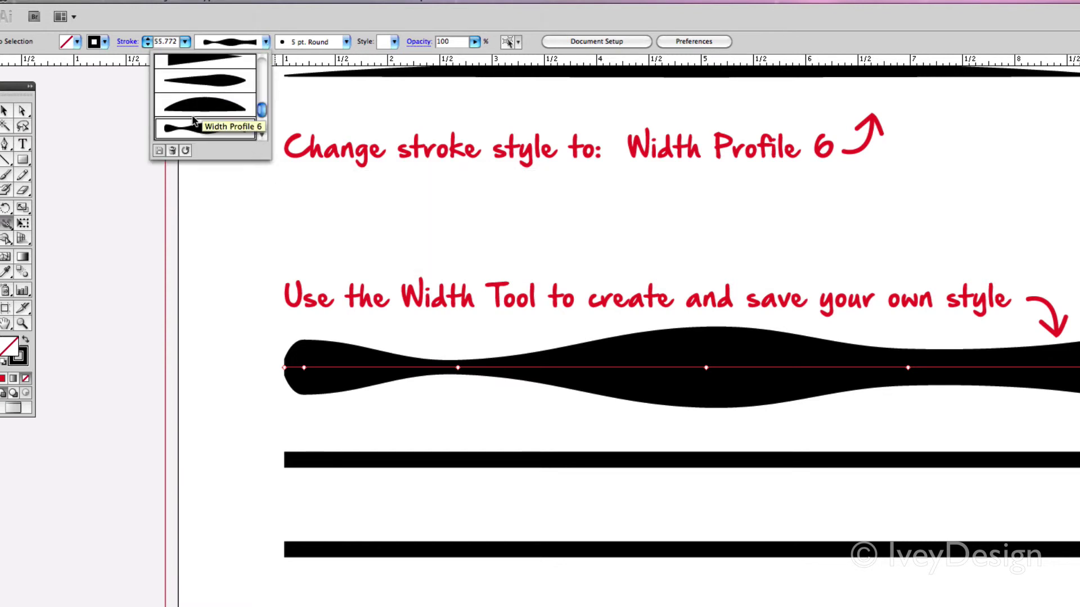
{"action": "left_click", "coordinate": [204, 246]}
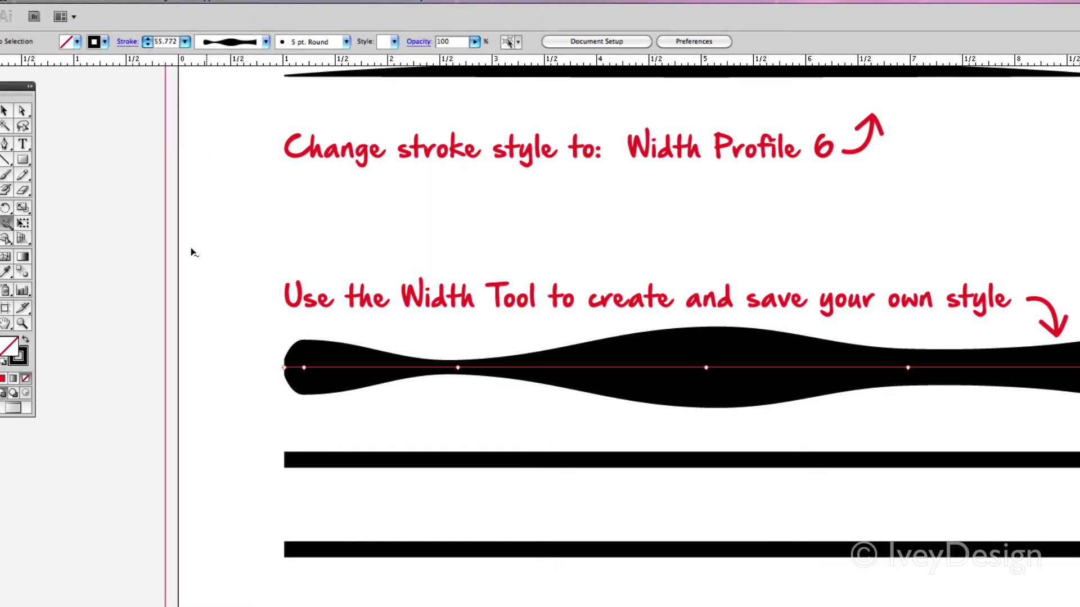
- Draw a steep line about 2.9 in tall outside the artboard and set its stroke weight to 12 pt
{"action": "left_click", "coordinate": [7, 159]}
{"action": "left_click_drag", "start_coordinate": [87, 147], "coordinate": [114, 453]}
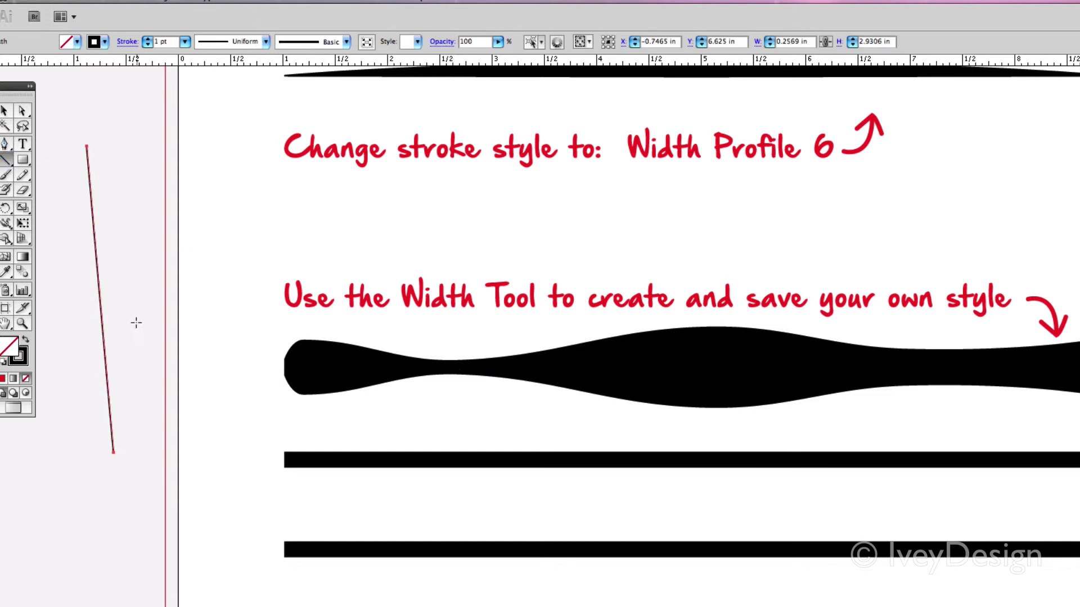
{"action": "left_click", "coordinate": [186, 42]}
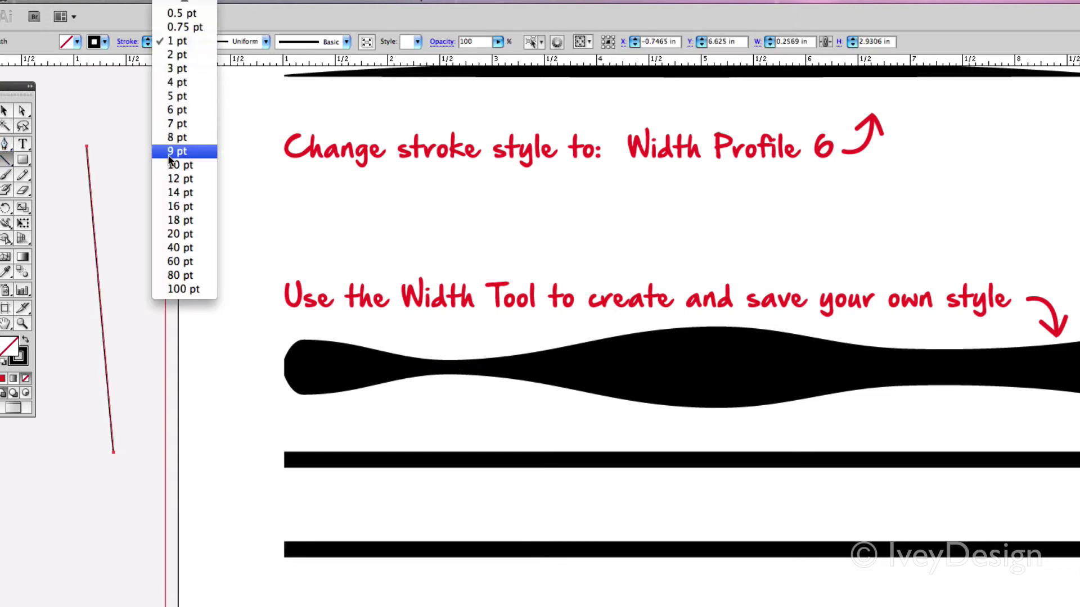
{"action": "left_click", "coordinate": [182, 177]}
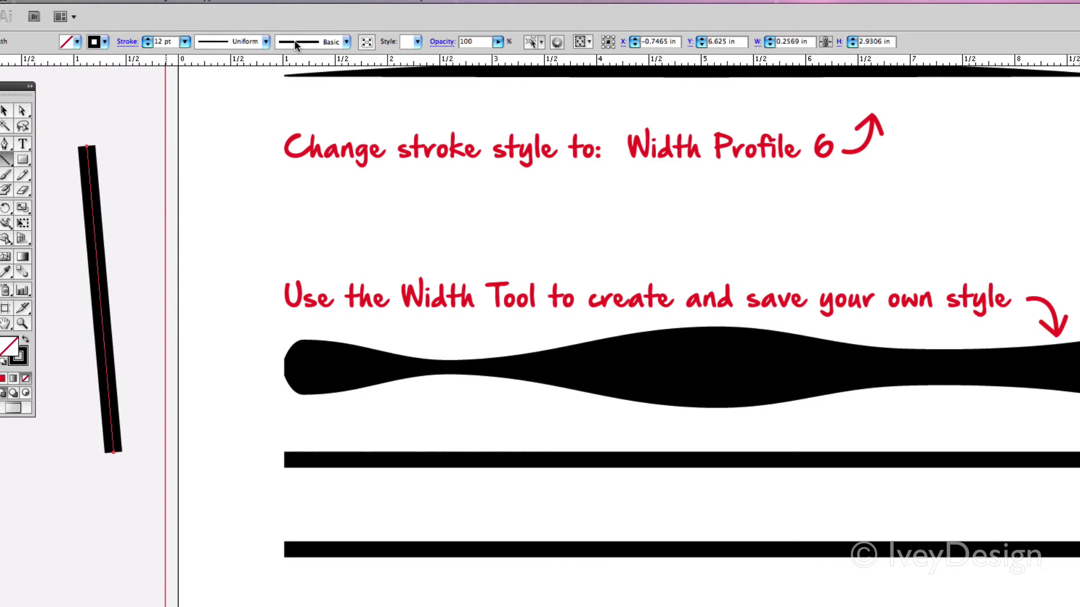
- Apply the saved custom width profile to the line outside the artboard, and delete that line after viewing it
{"action": "left_click", "coordinate": [265, 41]}
{"action": "left_click", "coordinate": [197, 129]}
{"action": "key", "text": "super+shift+a"}
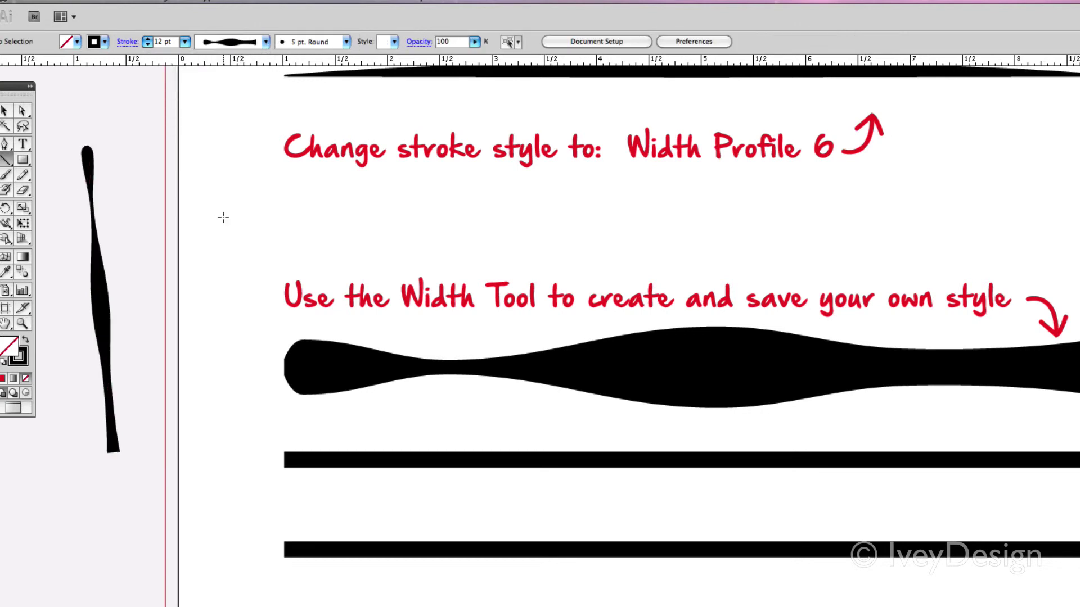
{"action": "left_click", "coordinate": [97, 253], "text": "super"}
{"action": "key", "text": "Delete"}
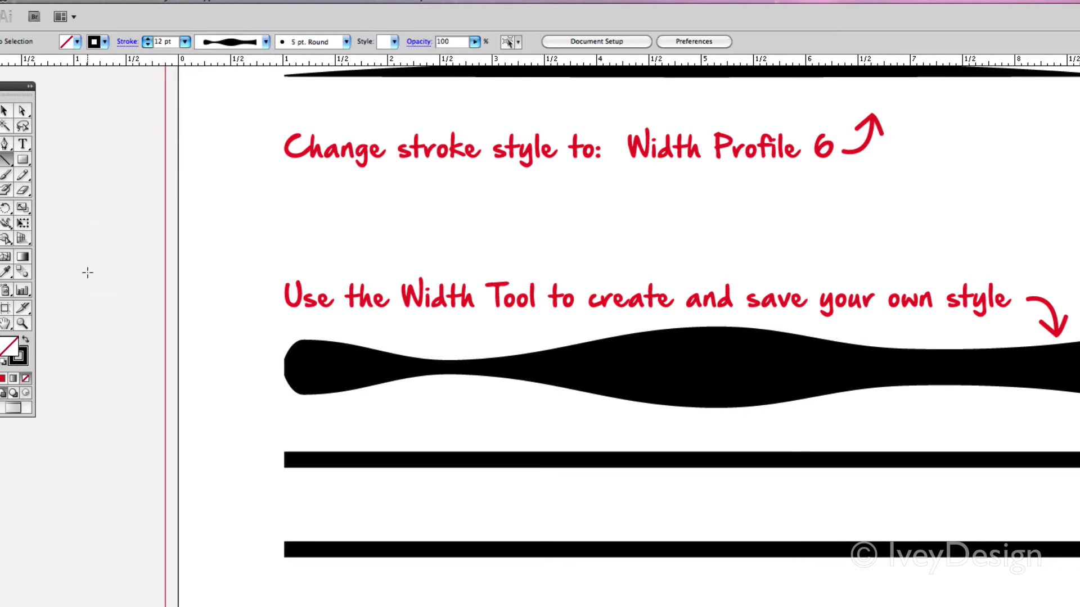
- With the Width Tool, widen the second line near its left end to about 43.3 pt and pull in only its upper side to about 27.8 pt
{"action": "scroll", "coordinate": [323, 249], "scroll_direction": "down", "scroll_amount": 1}
{"action": "scroll", "coordinate": [324, 249], "scroll_direction": "down", "scroll_amount": 5}
{"action": "scroll", "coordinate": [321, 245], "scroll_direction": "right", "scroll_amount": 5}
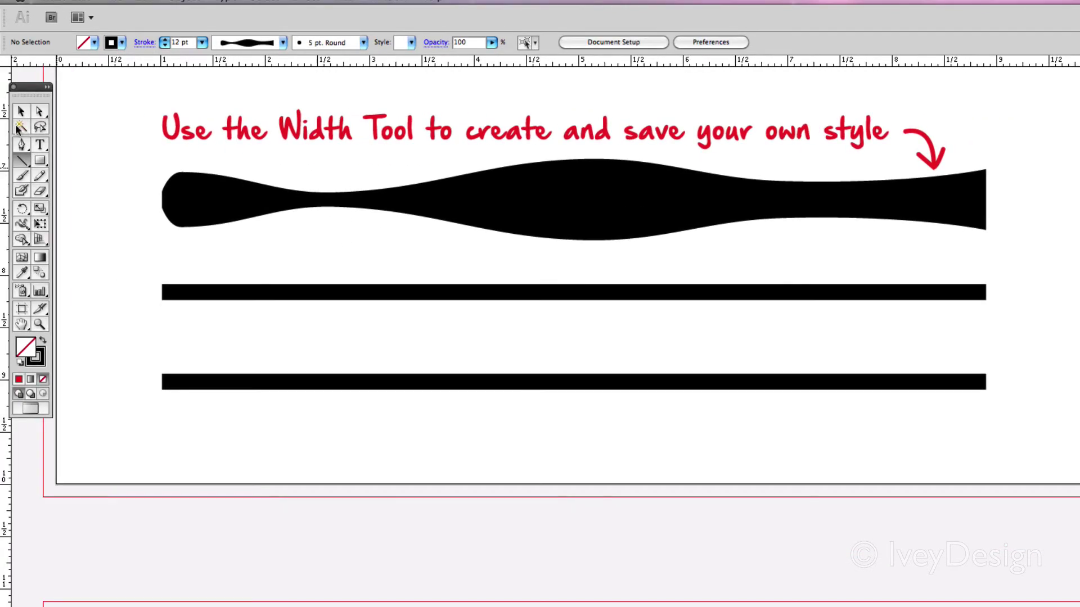
{"action": "left_click", "coordinate": [3, 112]}
{"action": "left_click", "coordinate": [291, 300]}
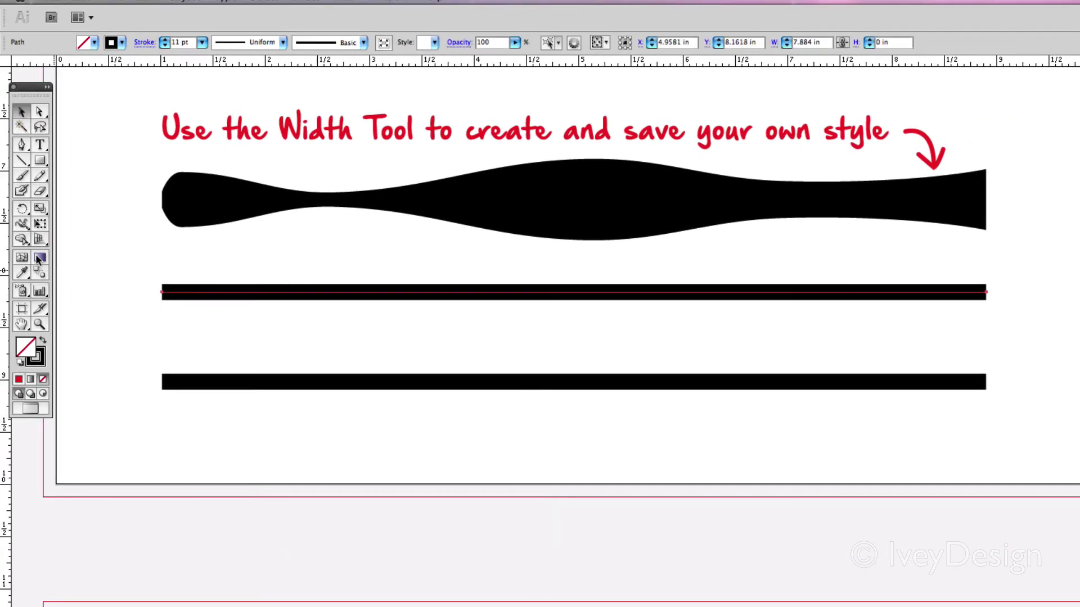
{"action": "left_click", "coordinate": [22, 225]}
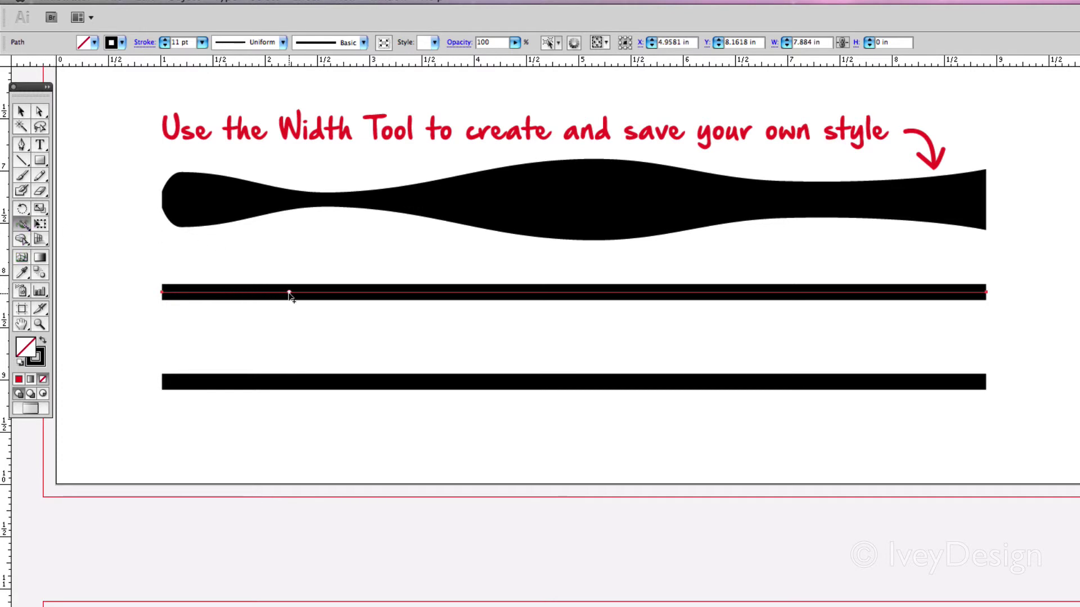
{"action": "left_click_drag", "start_coordinate": [289, 293], "coordinate": [289, 261]}
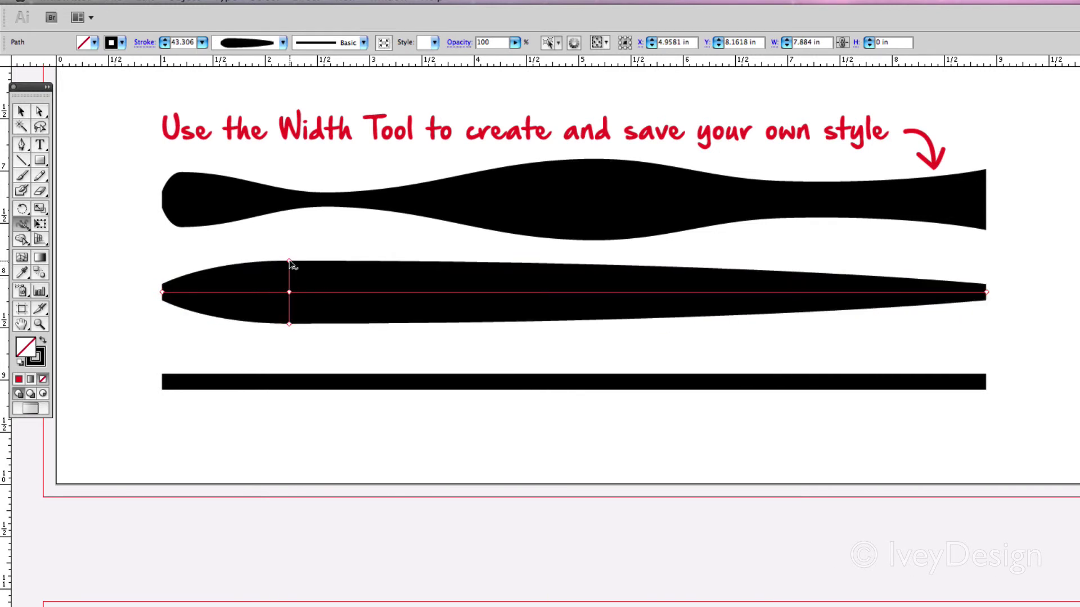
{"action": "mouse_move", "coordinate": [289, 262]}
{"action": "left_mouse_down"}
{"action": "mouse_move", "coordinate": [288, 280]}
{"action": "mouse_move", "coordinate": [291, 234]}
{"action": "mouse_move", "coordinate": [289, 284]}
{"action": "left_mouse_up"}
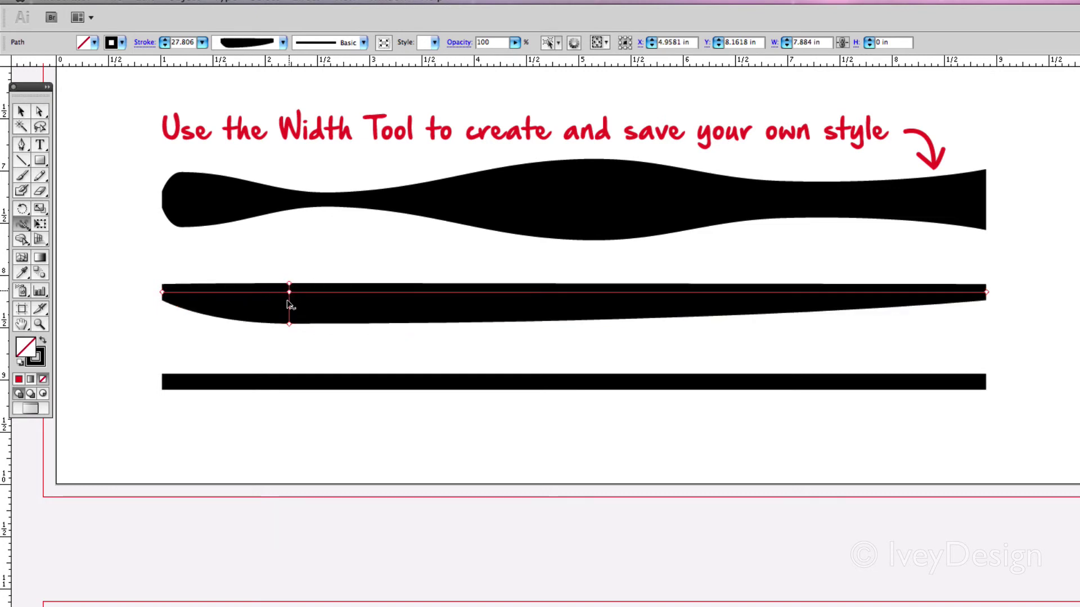
- Flatten the second line's upper side onto its path near the left end, and widen its middle to about 45.8 pt with the lower side pulled in
{"action": "left_click_drag", "start_coordinate": [292, 288], "coordinate": [289, 299]}
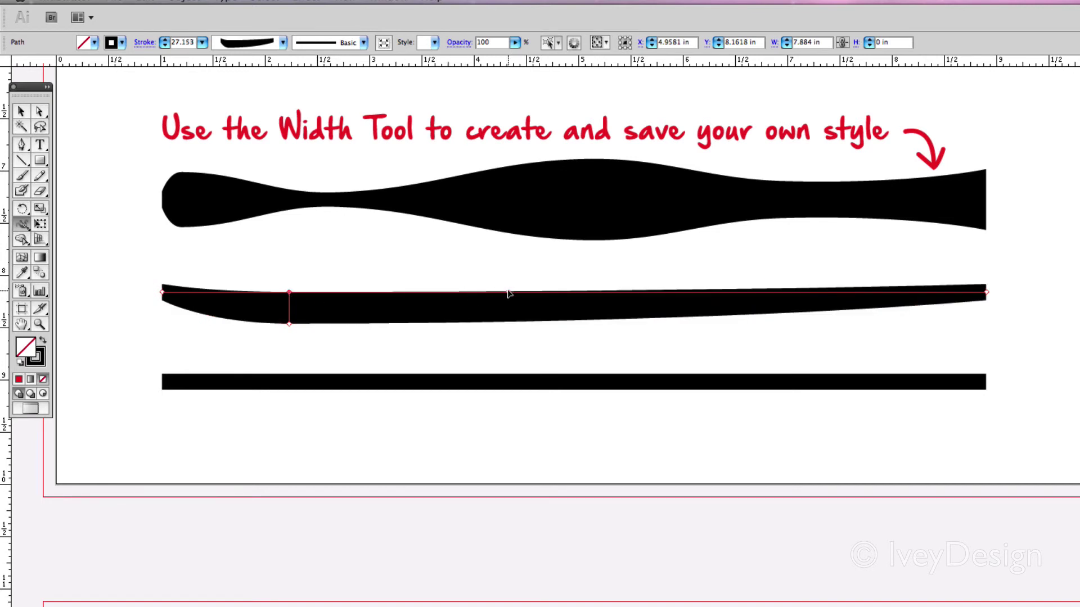
{"action": "left_click_drag", "start_coordinate": [508, 293], "coordinate": [508, 257]}
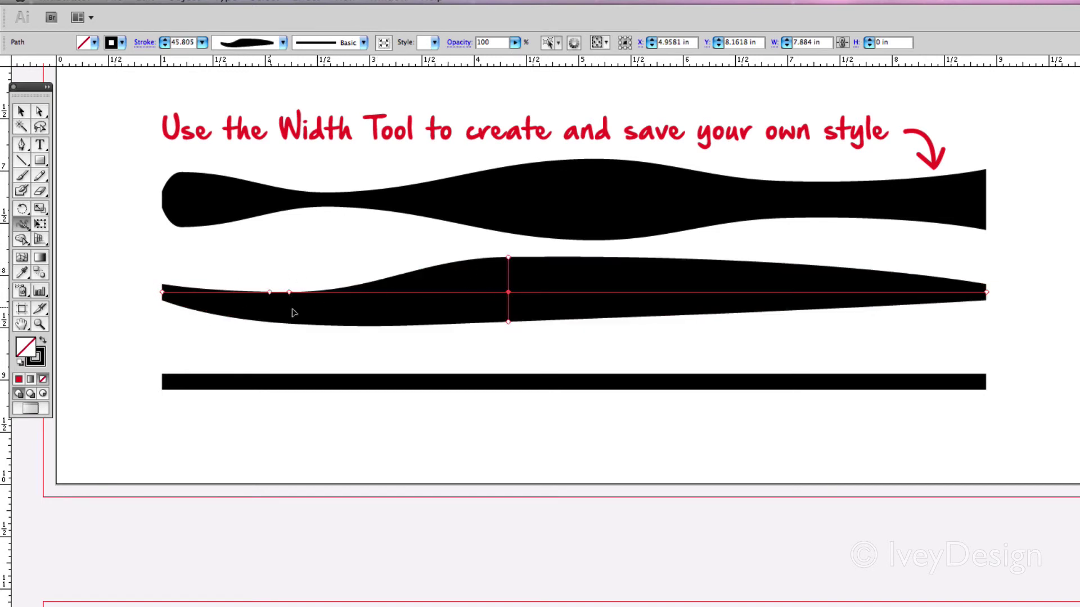
{"action": "left_click_drag", "start_coordinate": [508, 321], "coordinate": [511, 304]}
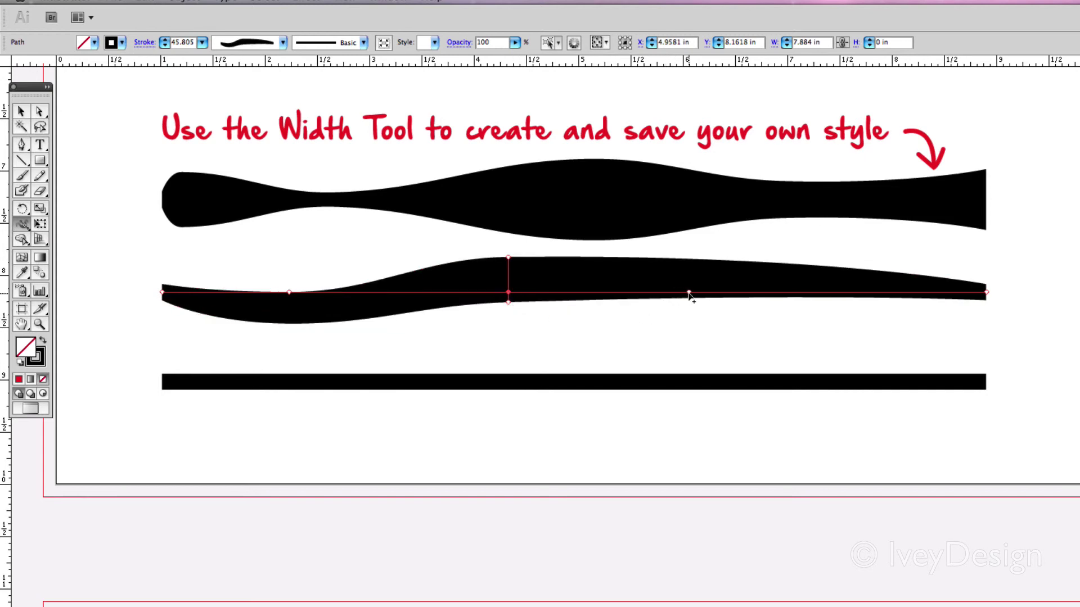
- Widen both sides of the second line near the 6 in ruler mark, and widen it to about 46.4 pt just before its right end
{"action": "mouse_move", "coordinate": [689, 291]}
{"action": "left_mouse_down"}
{"action": "mouse_move", "coordinate": [690, 272]}
{"action": "mouse_move", "coordinate": [689, 319]}
{"action": "left_mouse_up"}
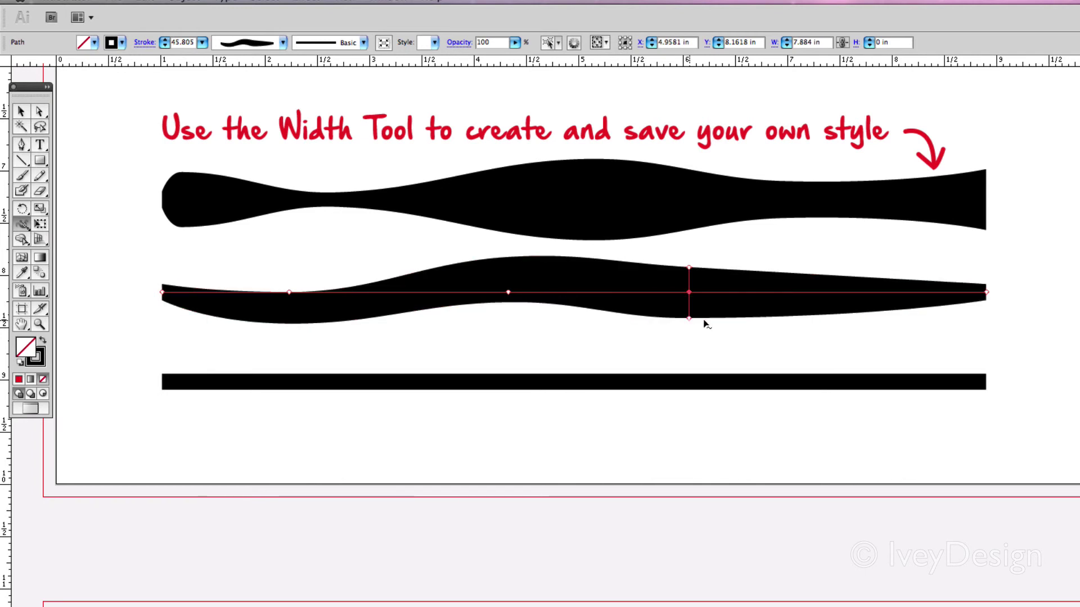
{"action": "left_click_drag", "start_coordinate": [975, 292], "coordinate": [976, 263]}
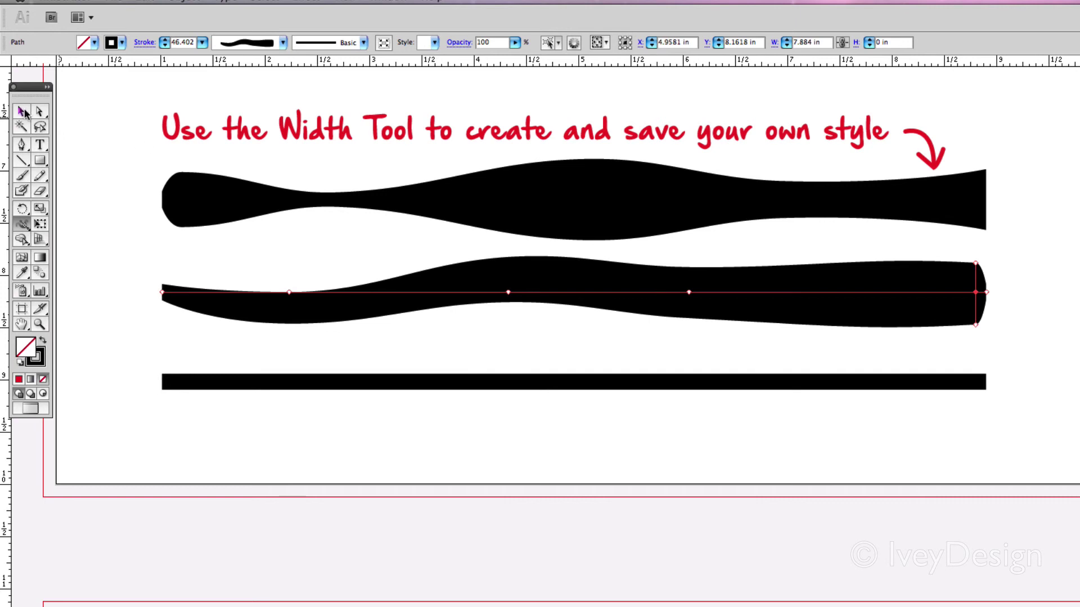
{"action": "key", "text": "v"}
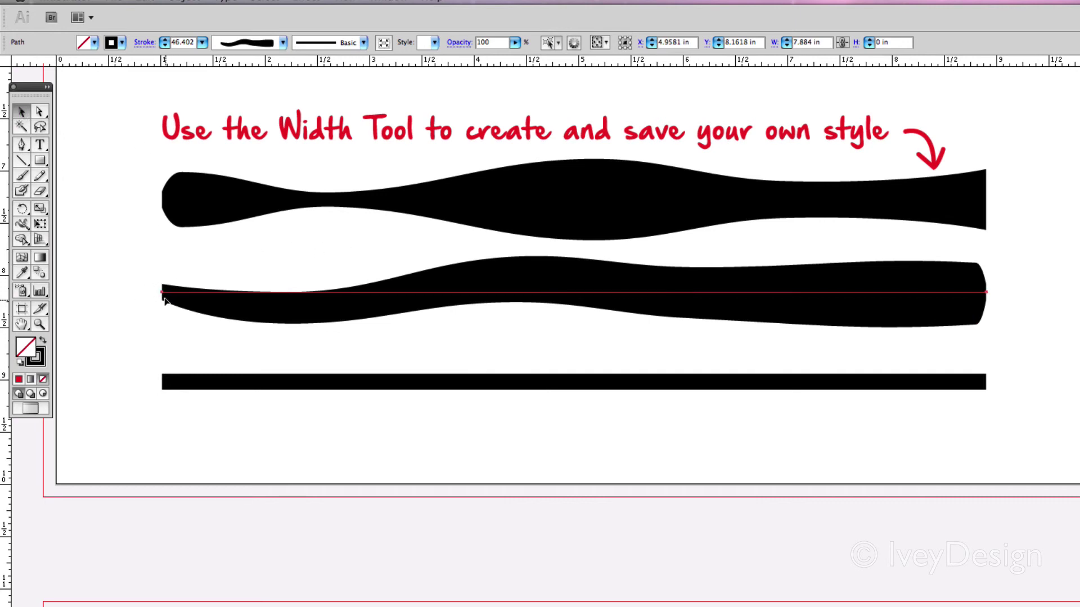
- Save the second line's custom shape as a new width profile, named with the owner's first name followed by "Profile"
{"action": "double_click", "coordinate": [727, 294]}
{"action": "double_click", "coordinate": [560, 335]}
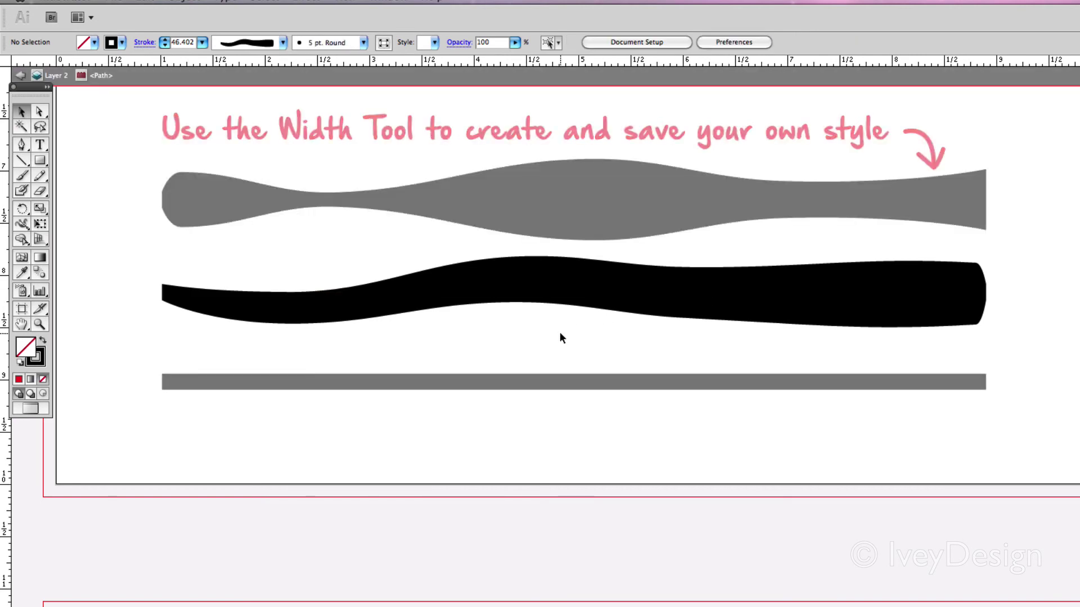
{"action": "left_click", "coordinate": [726, 281]}
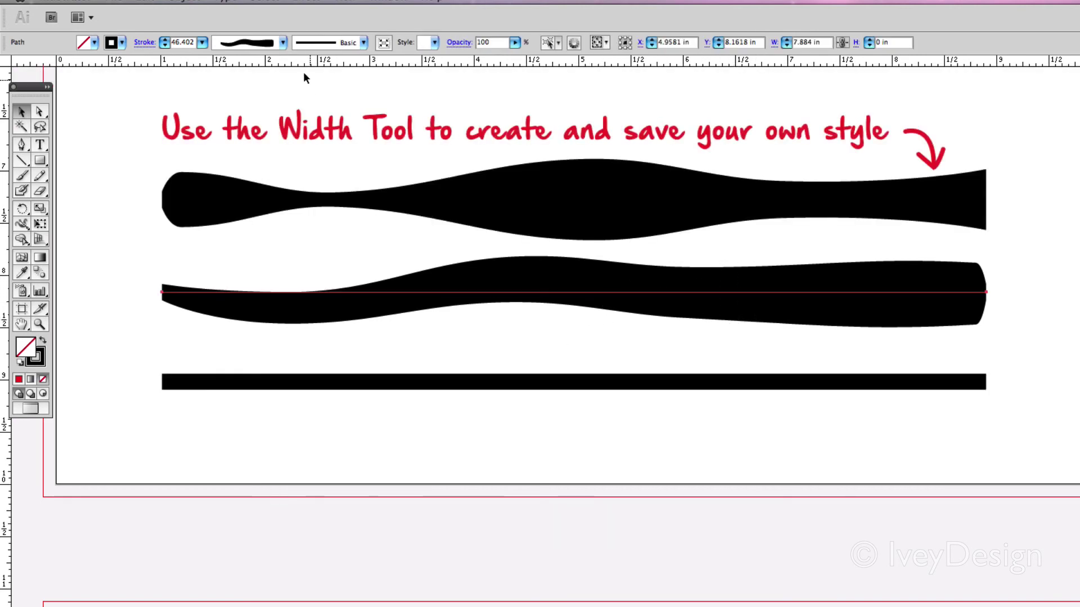
{"action": "left_click", "coordinate": [283, 43]}
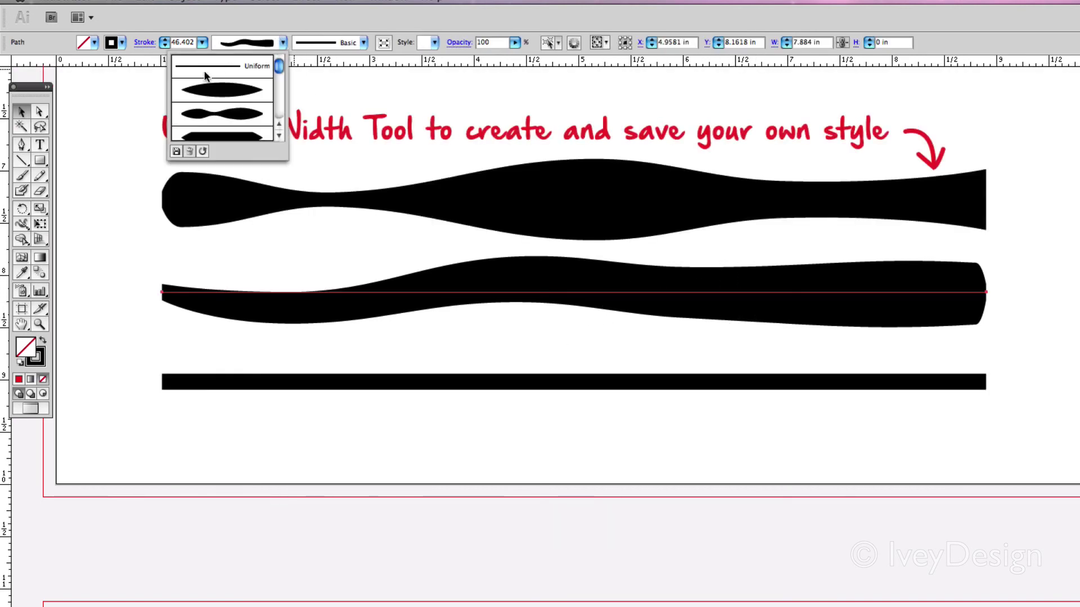
{"action": "left_click", "coordinate": [176, 152]}
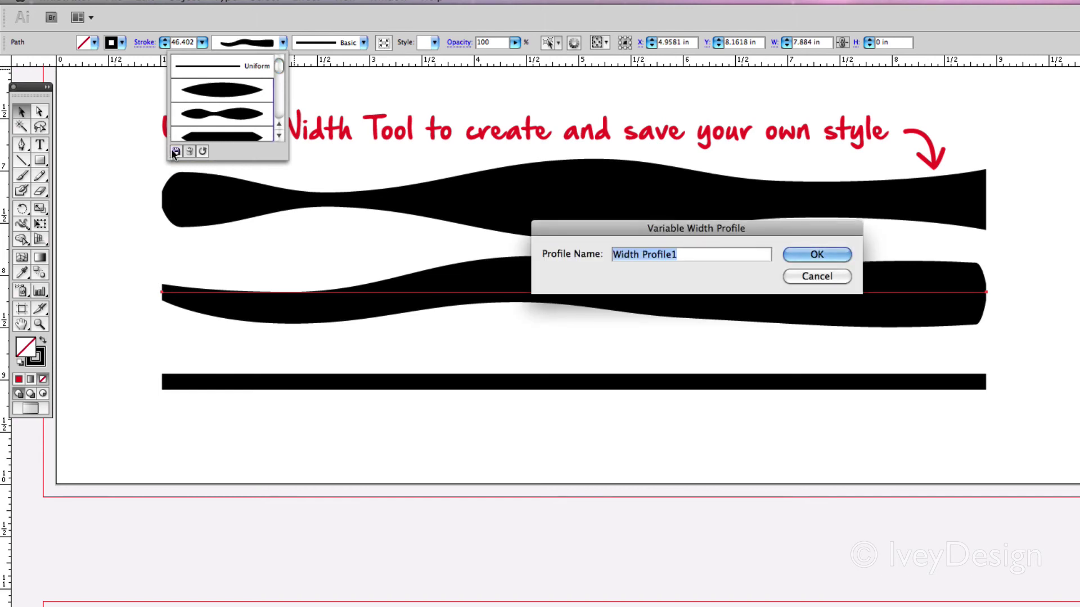
{"action": "type", "text": "Bens Pro"}
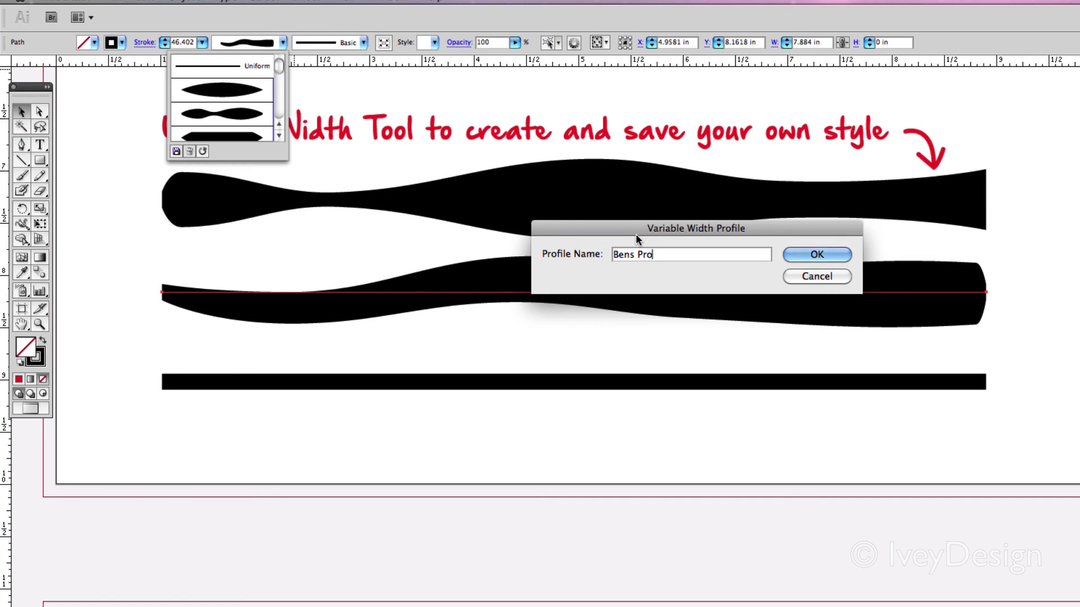
{"action": "type", "text": "file"}
{"action": "key", "text": "Return"}
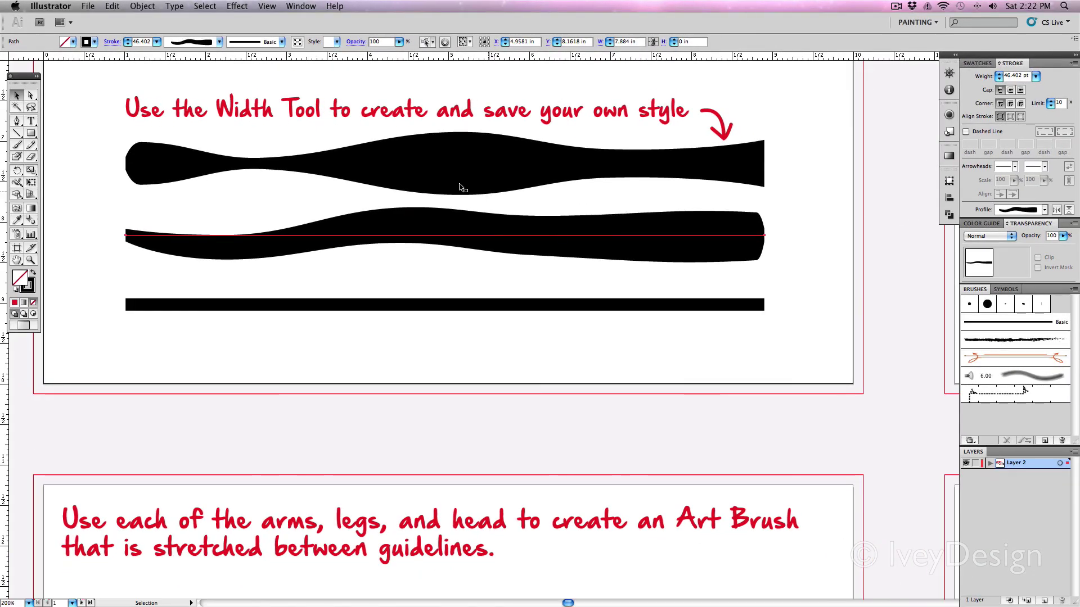
- Review the Width Profile 1, 3 and 6 examples and the custom lines, and check the width profile list for the new profile
{"action": "scroll", "coordinate": [580, 221], "scroll_direction": "up", "scroll_amount": 1}
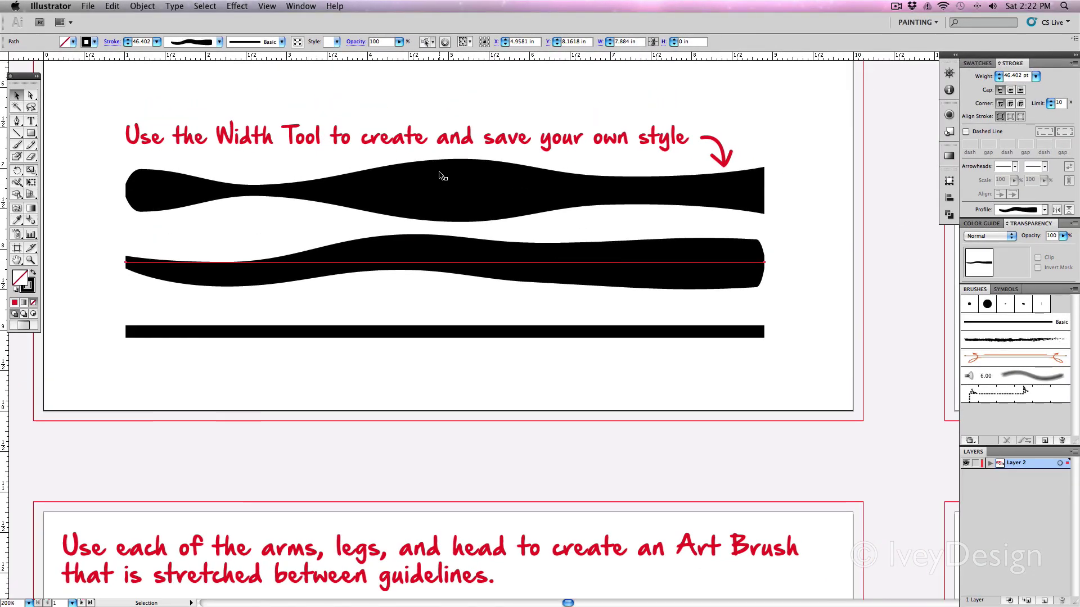
{"action": "scroll", "coordinate": [438, 174], "scroll_direction": "up", "scroll_amount": 5}
{"action": "key", "text": "super+minus"}
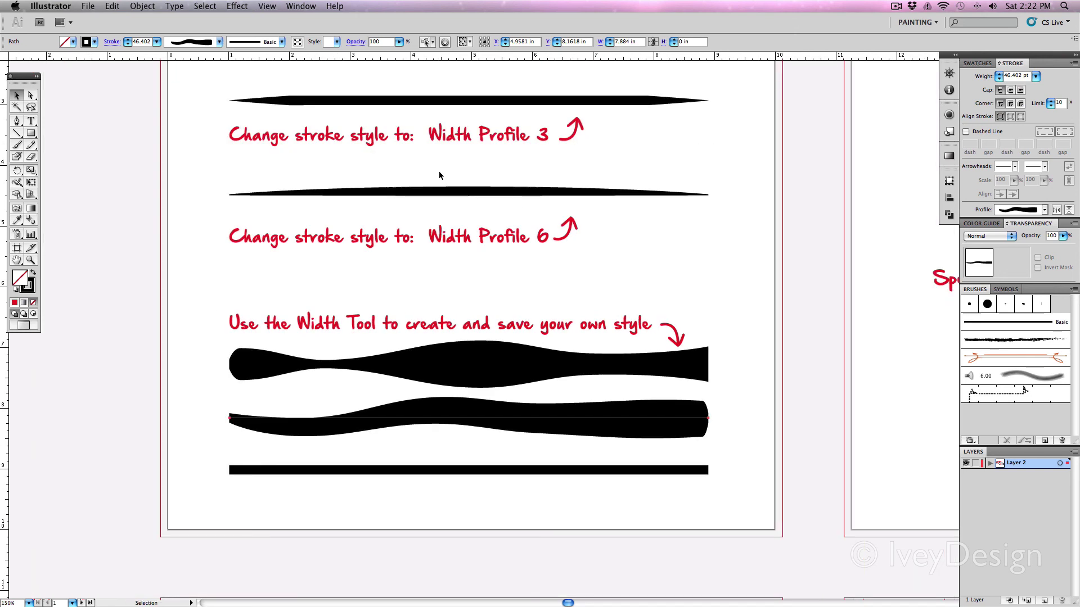
{"action": "scroll", "coordinate": [439, 176], "scroll_direction": "up", "scroll_amount": 3}
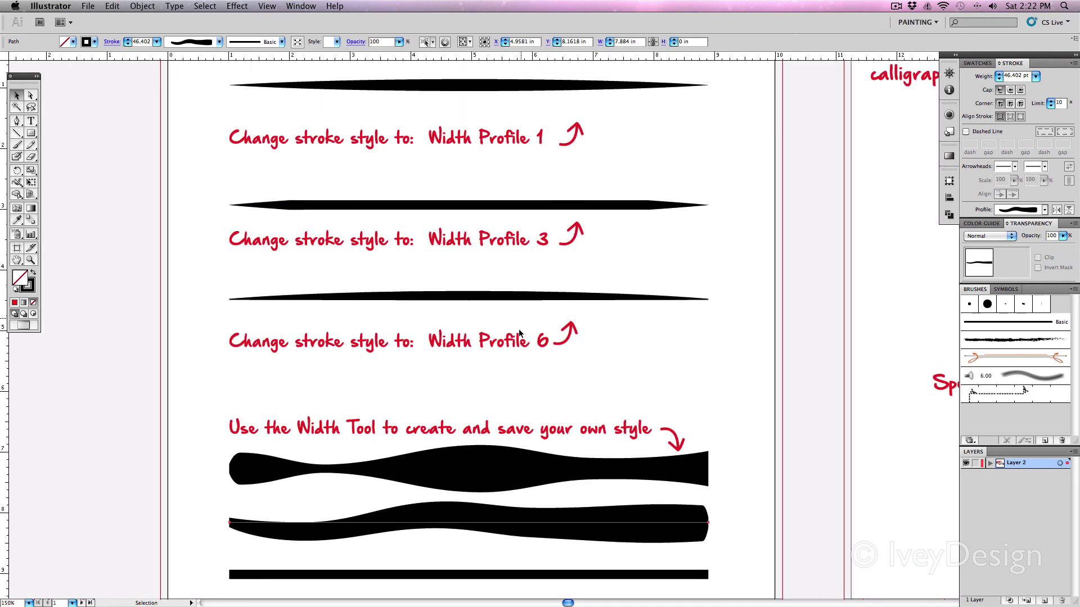
{"action": "scroll", "coordinate": [487, 350], "scroll_direction": "down", "scroll_amount": 1}
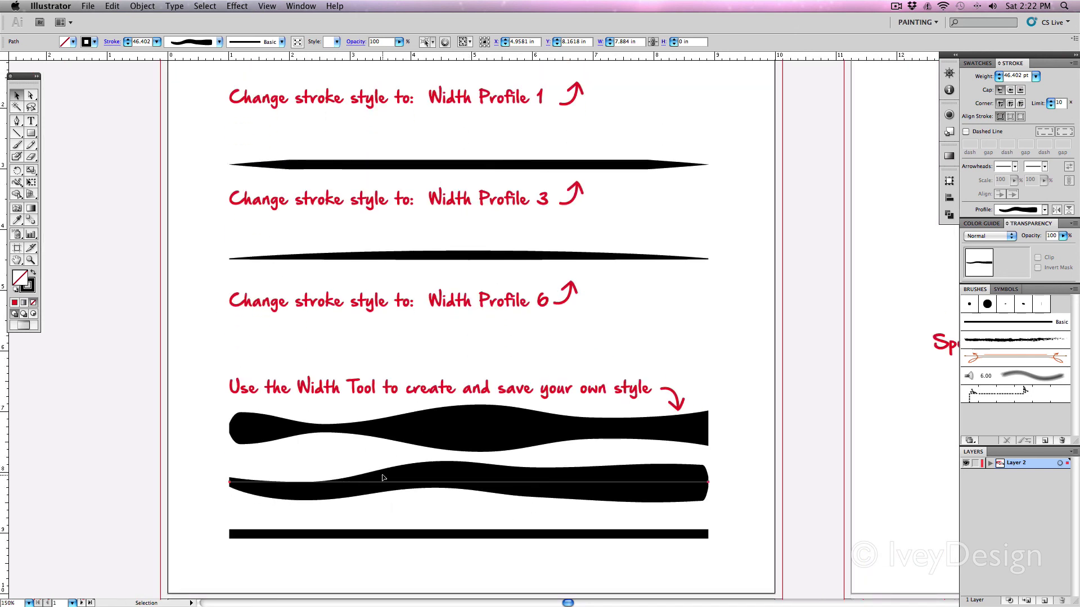
{"action": "left_click", "coordinate": [218, 42]}
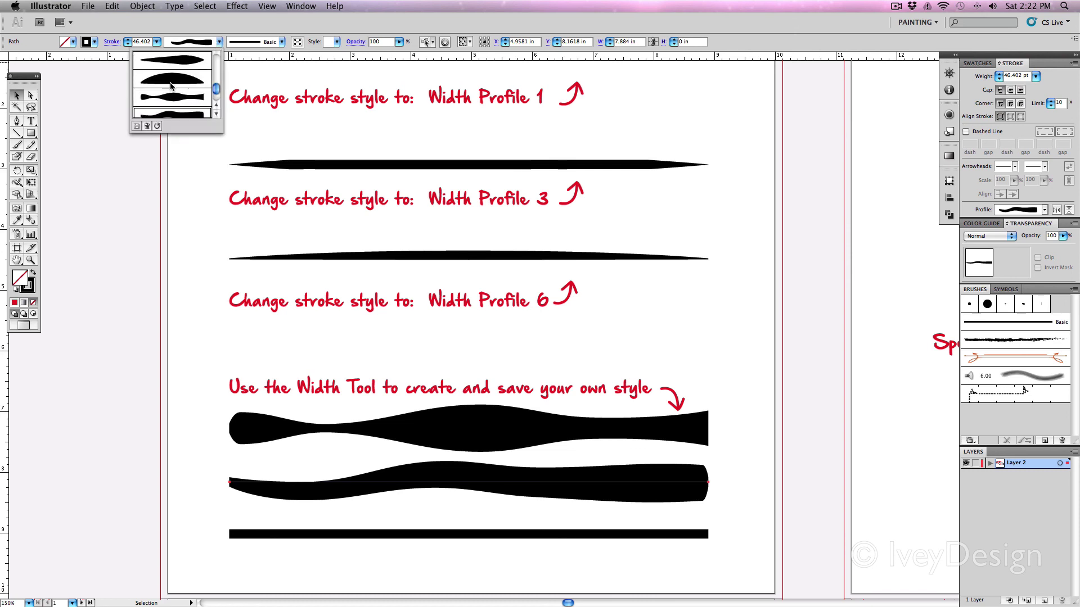
{"action": "left_click", "coordinate": [74, 142]}
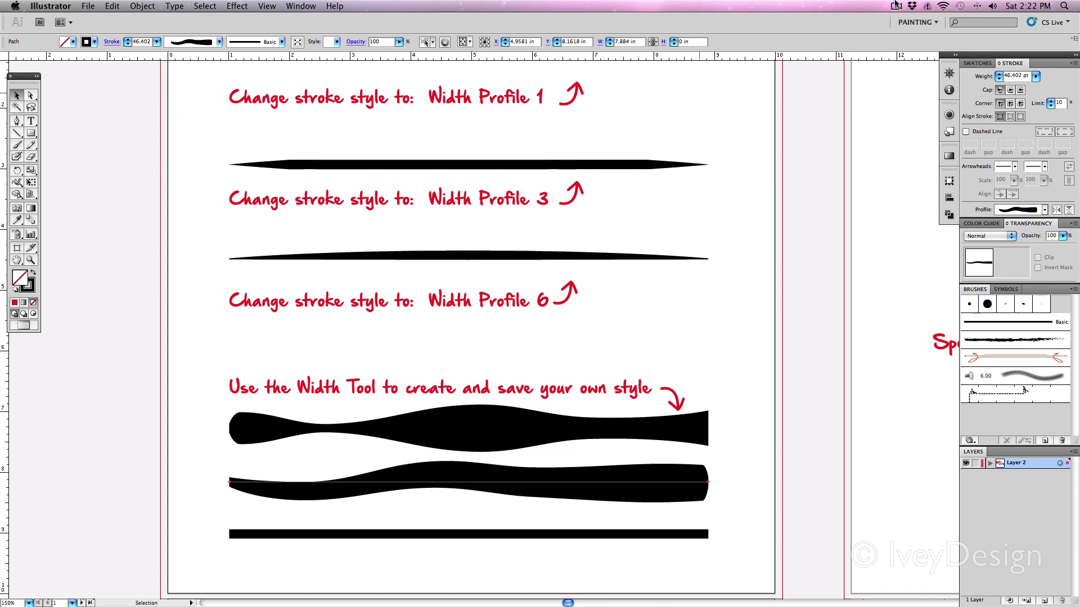